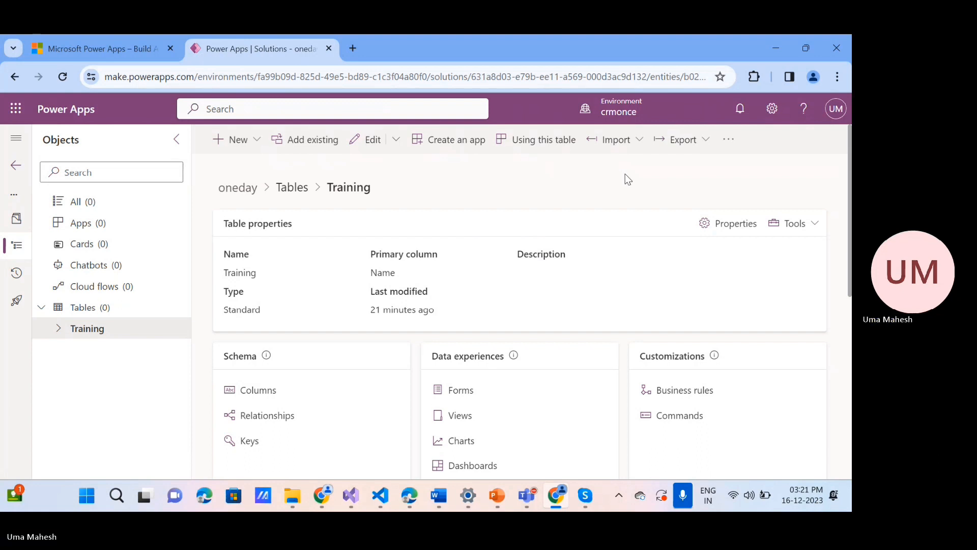
- Review the Training table's properties, including all the advanced options, and leave them without saving
click(726, 224)
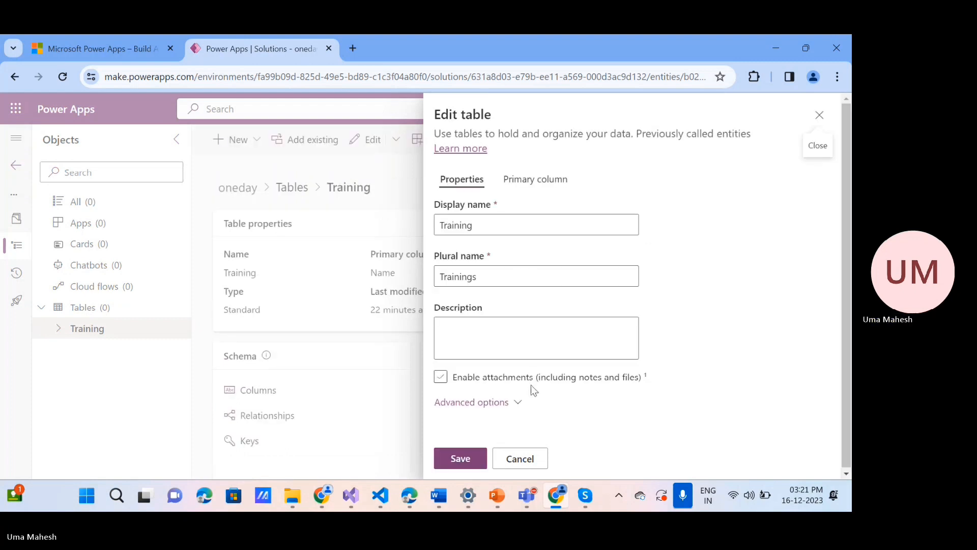
click(519, 402)
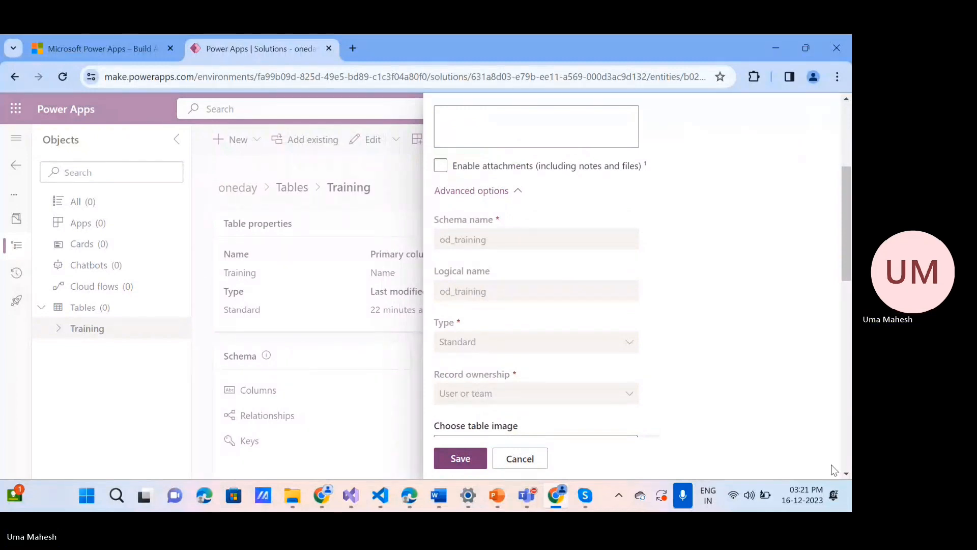
scroll(845, 473, down, 2)
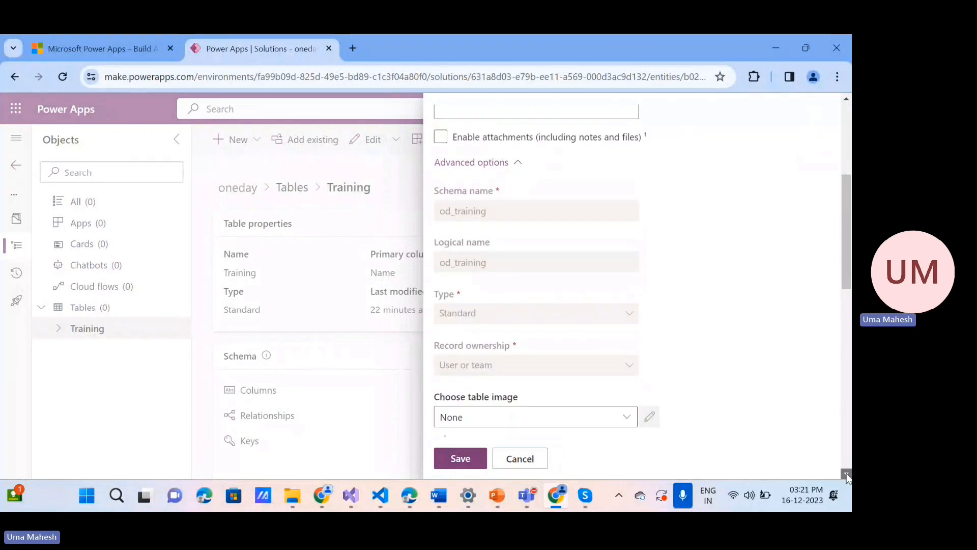
scroll(846, 476, down, 5)
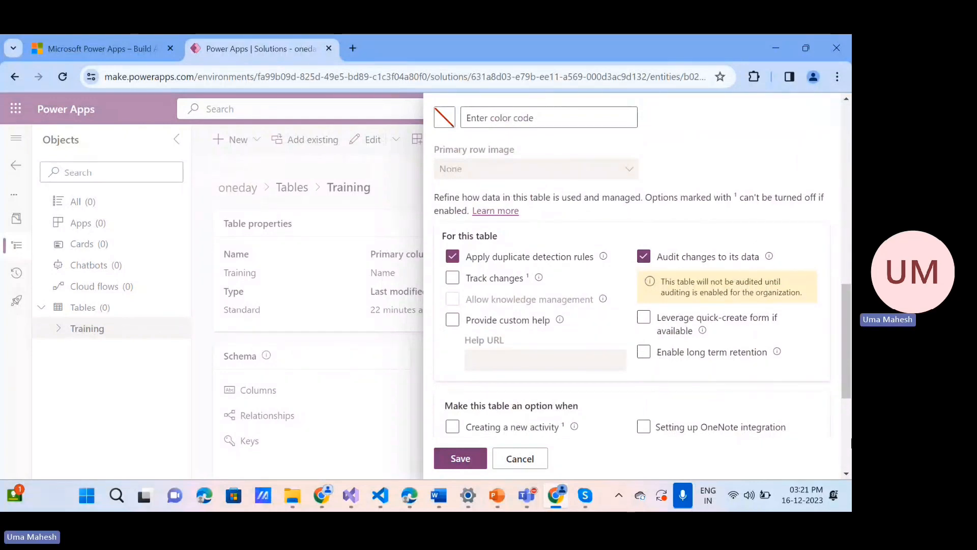
scroll(707, 388, down, 5)
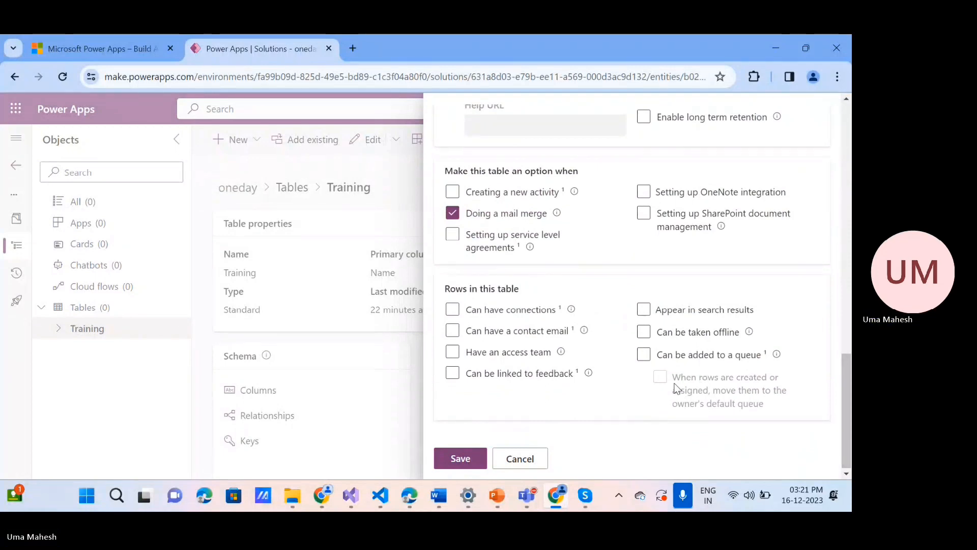
click(527, 467)
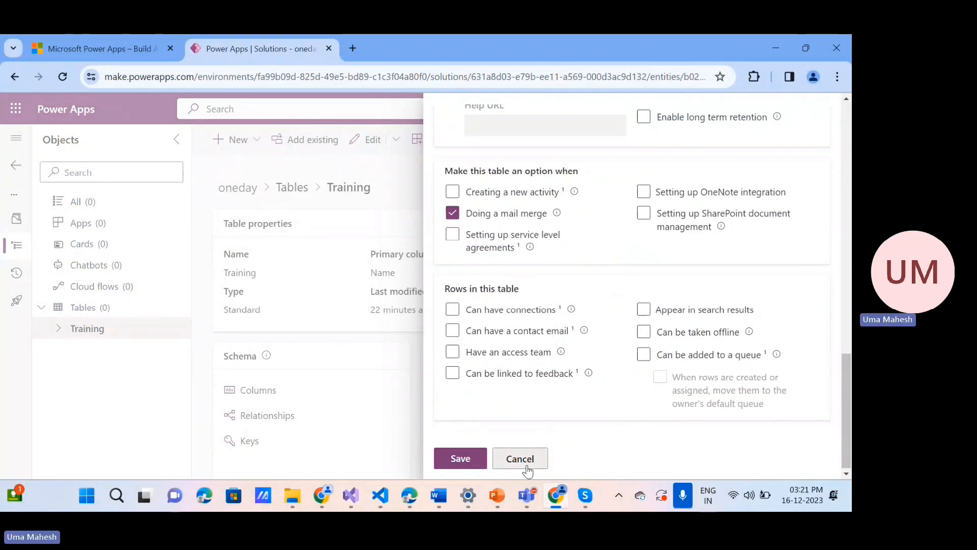
click(524, 463)
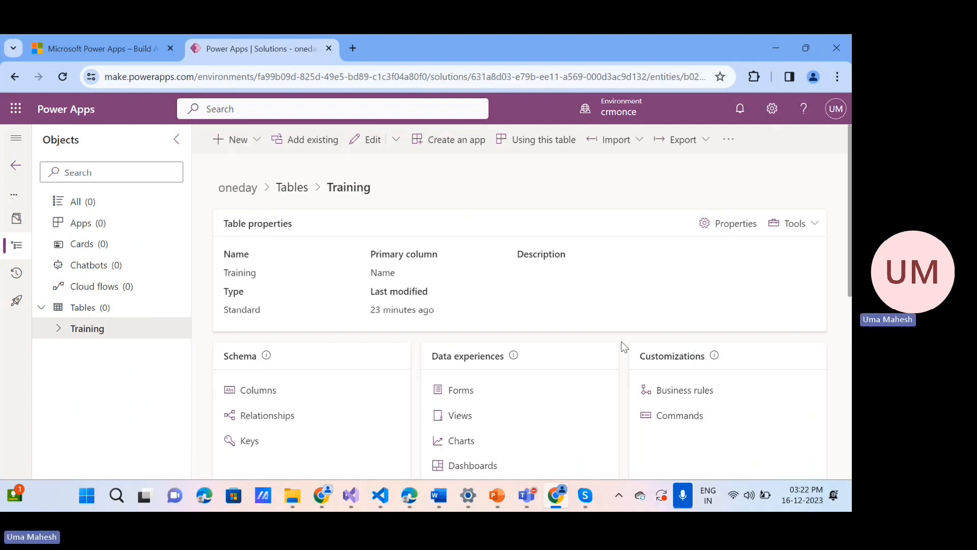
- Expand the Training table's components and look through its full list of columns
click(57, 334)
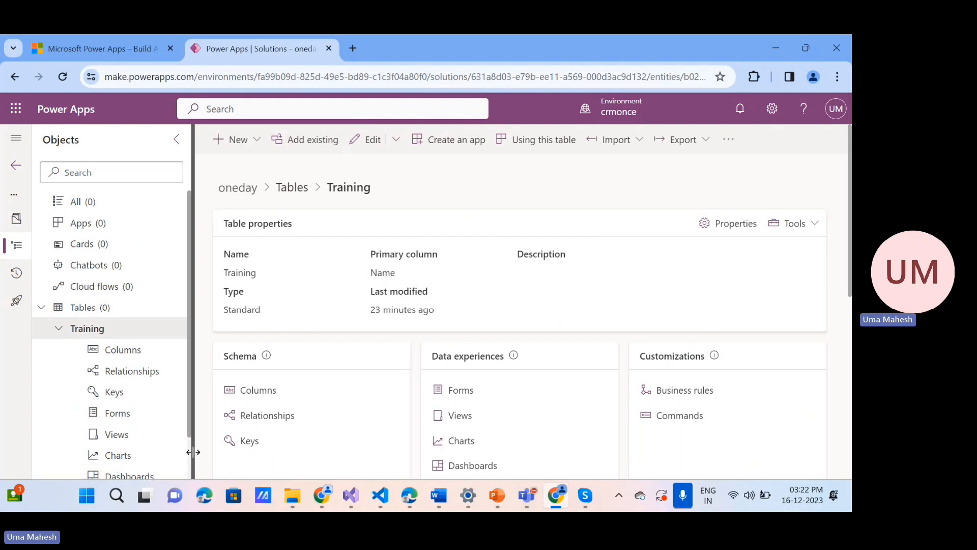
scroll(187, 453, down, 1)
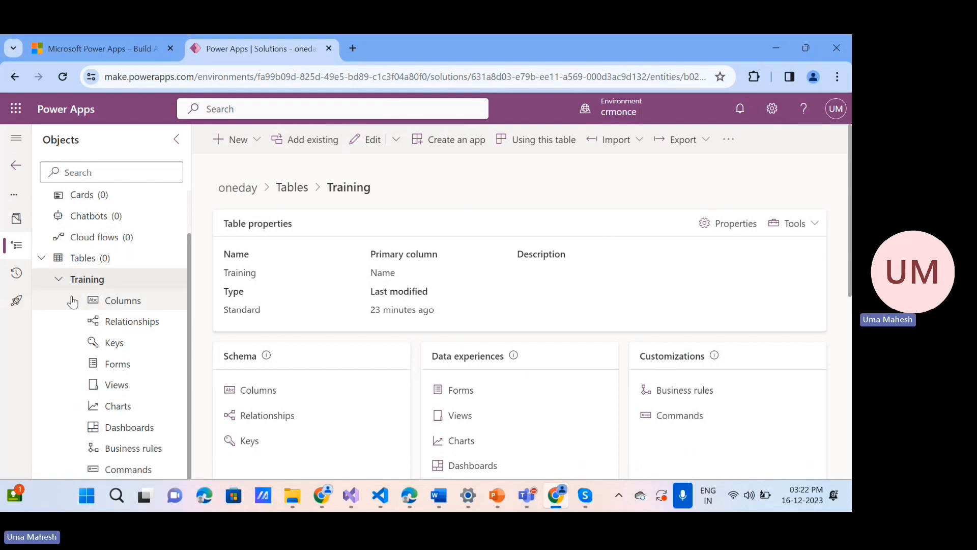
click(134, 308)
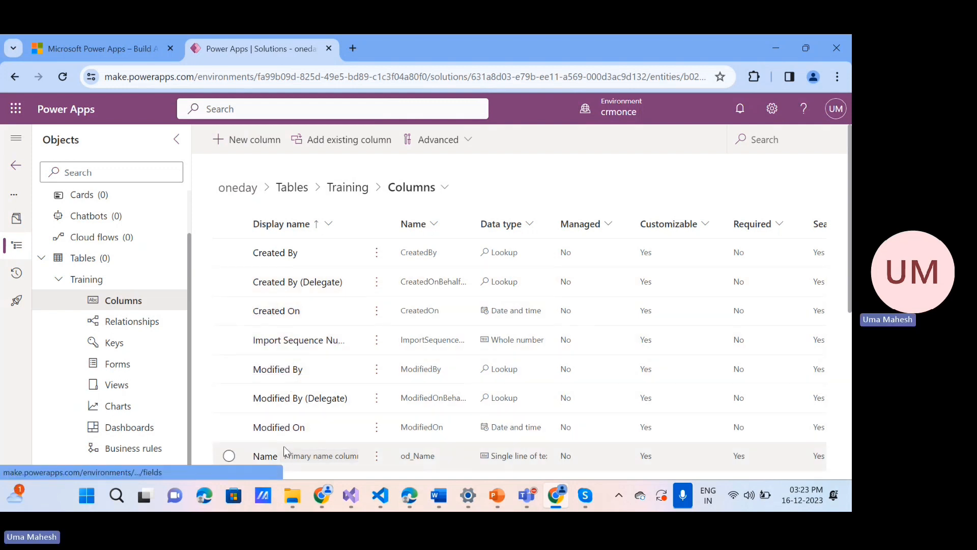
mouse_move(351, 458)
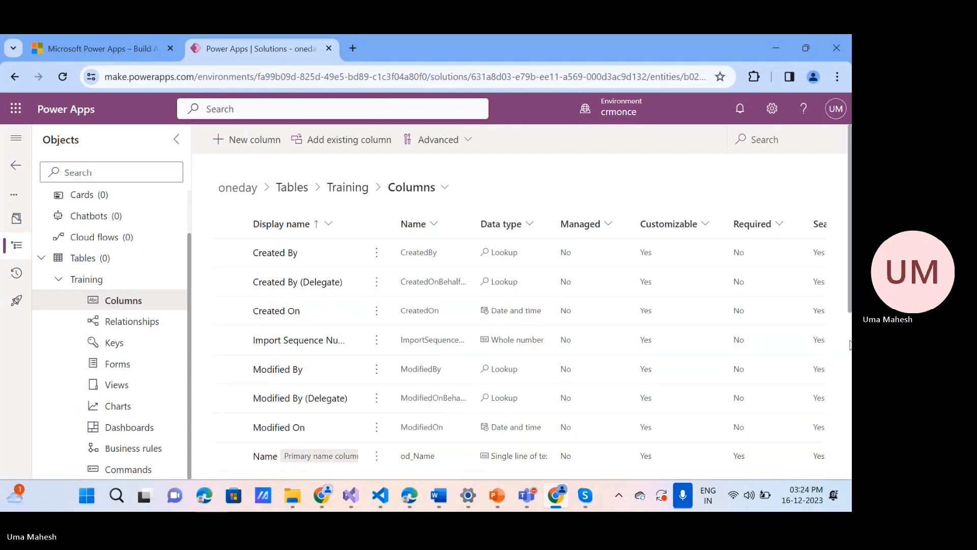
scroll(850, 345, down, 5)
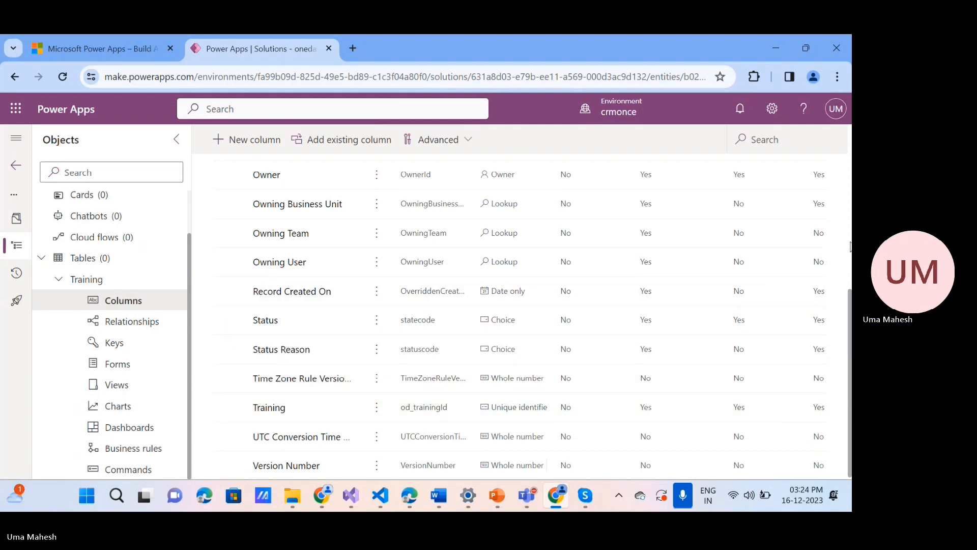
- Start a new column in the Training table with the display name First Name
click(257, 147)
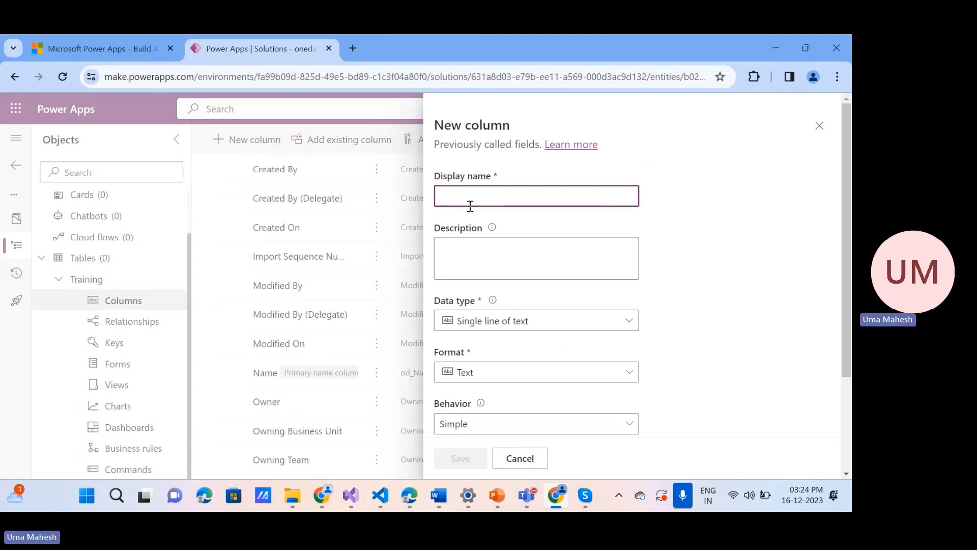
click(475, 256)
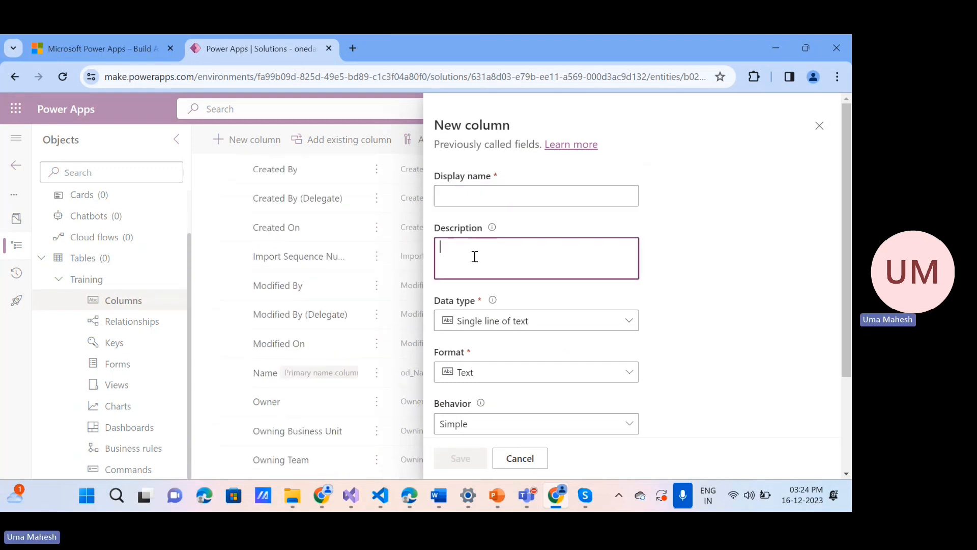
click(458, 199)
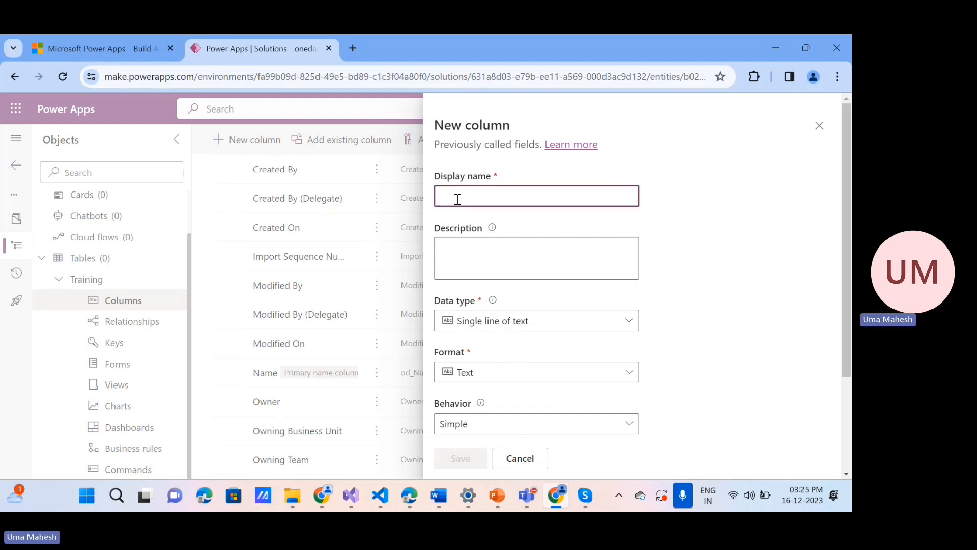
text(Fi)
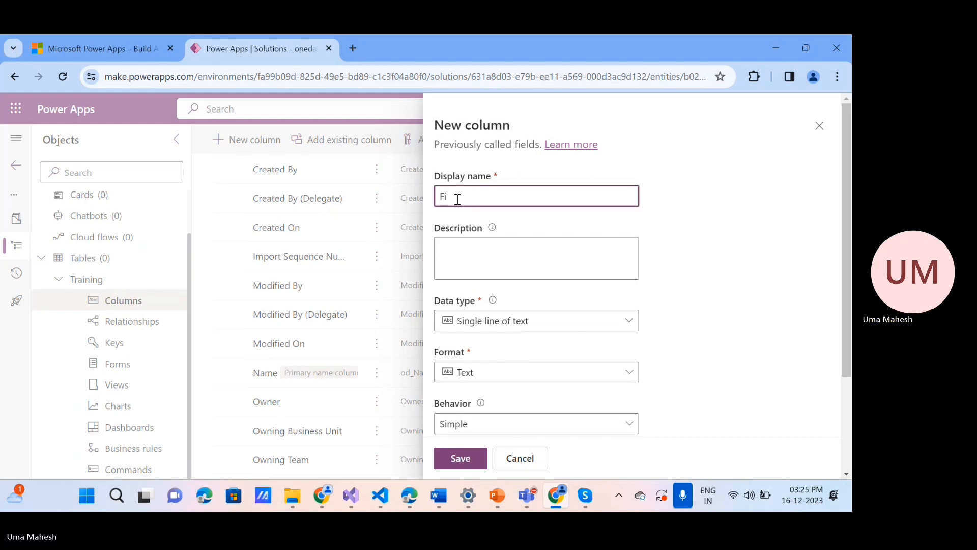
text(rst Name)
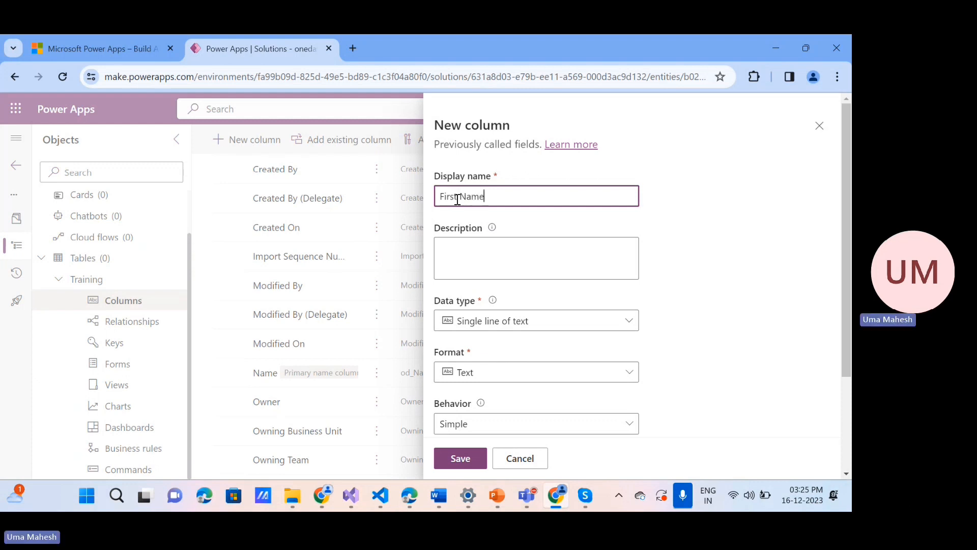
click(513, 260)
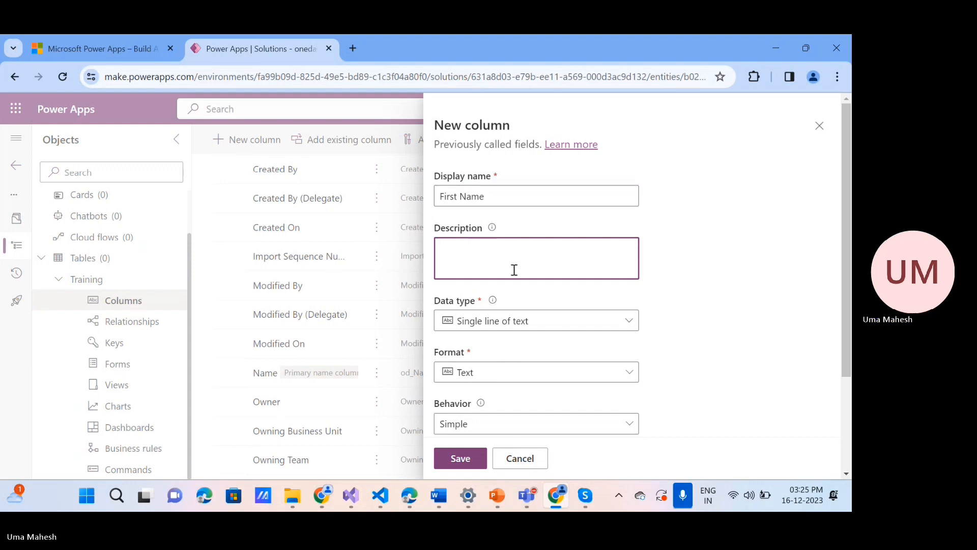
- Examine the data types offered for the new column, including the Text and Number subtypes
click(571, 326)
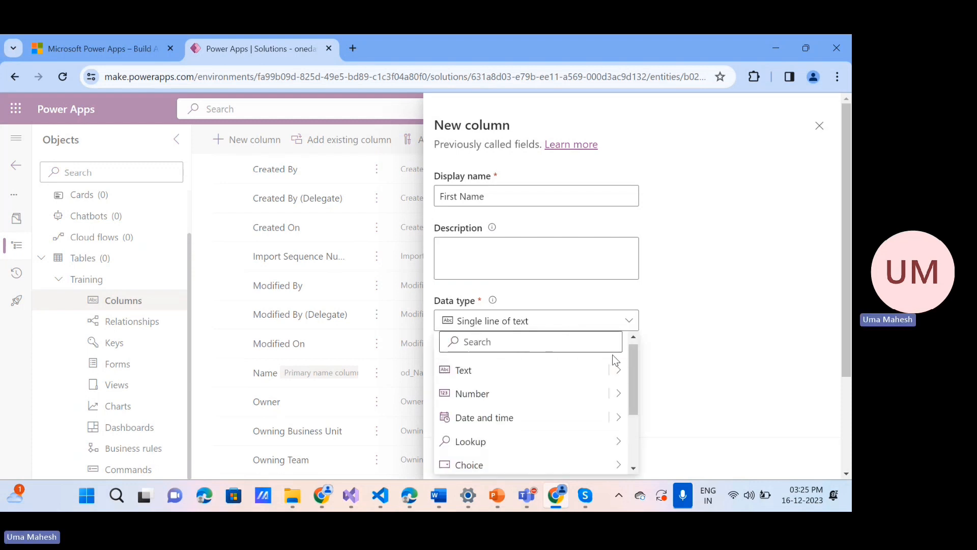
click(633, 433)
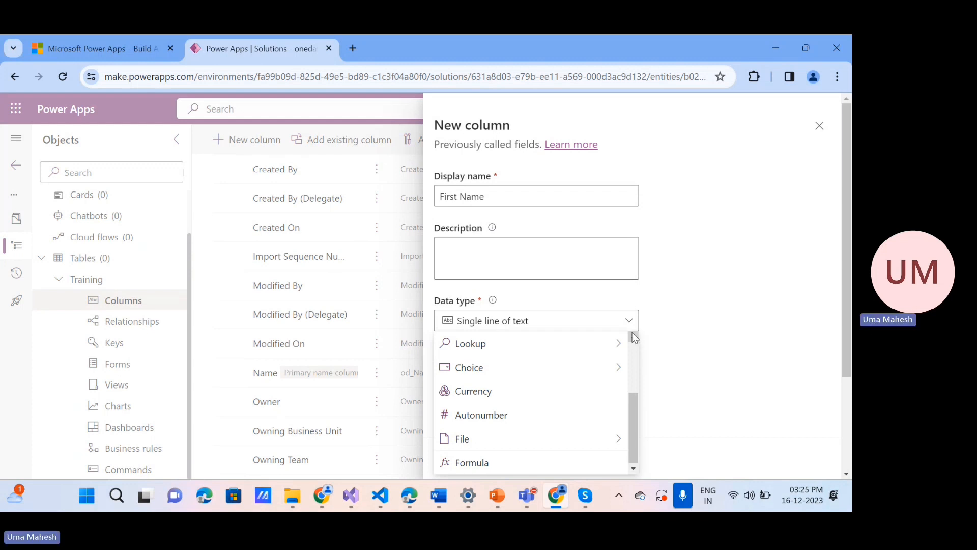
scroll(634, 337, up, 3)
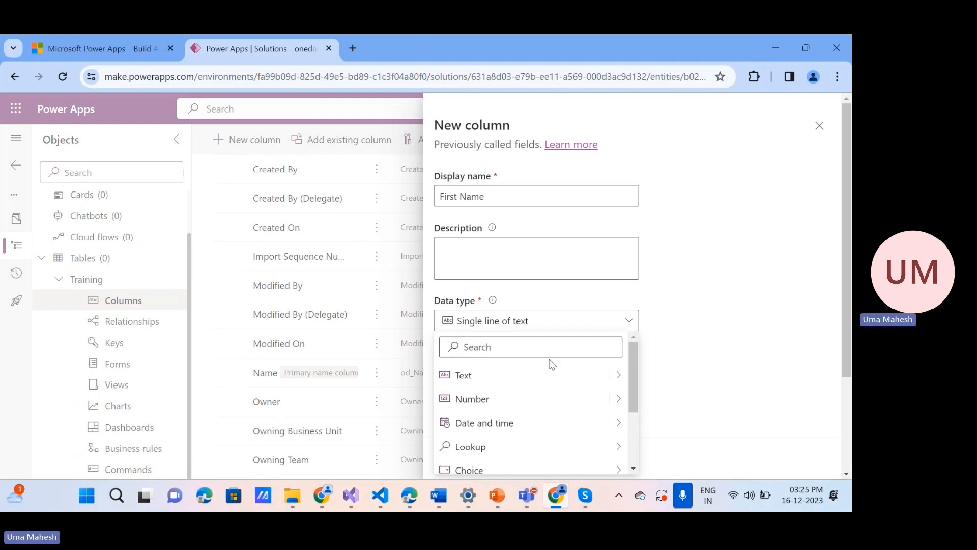
click(534, 351)
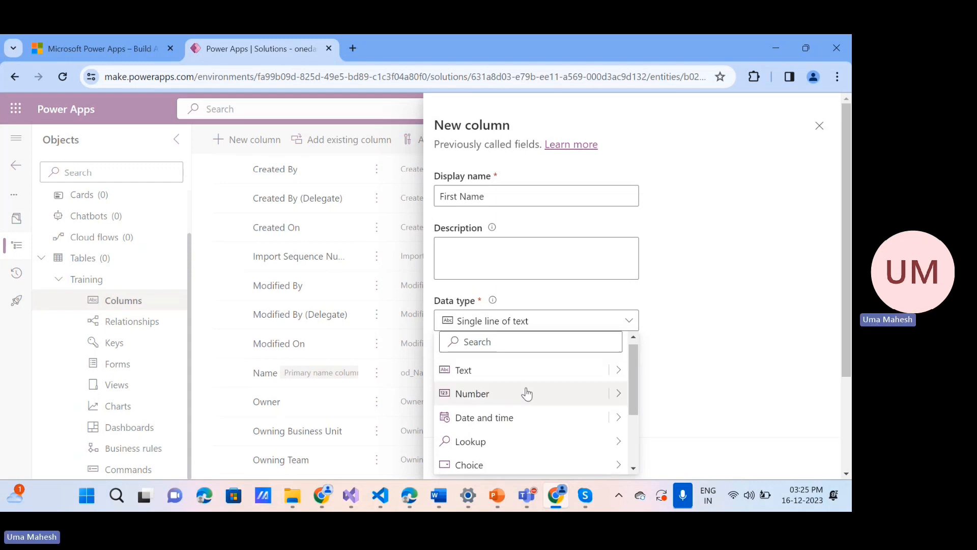
click(619, 372)
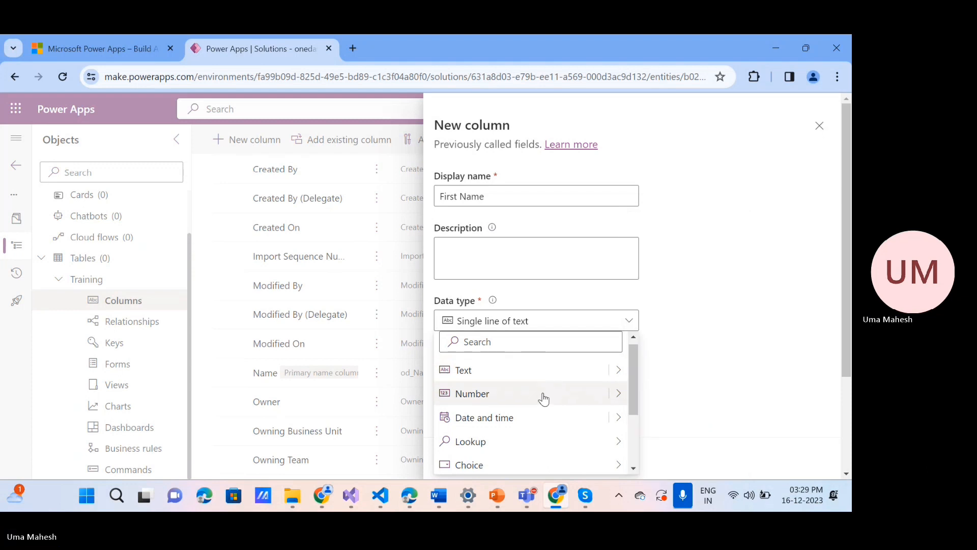
click(614, 399)
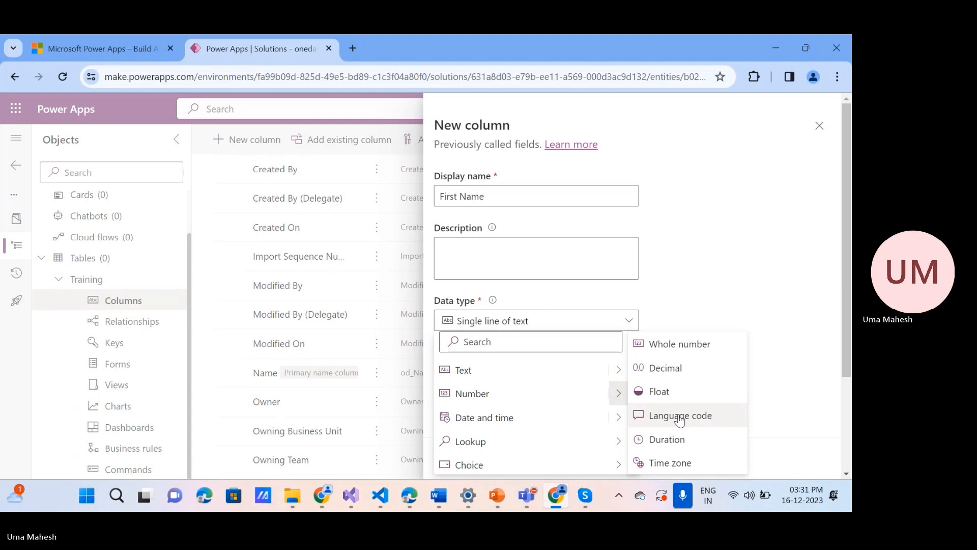
- Search the web for "language codes" in a new browser tab and open the Library of Congress ISO 639-2 Language Code List
click(351, 49)
click(348, 78)
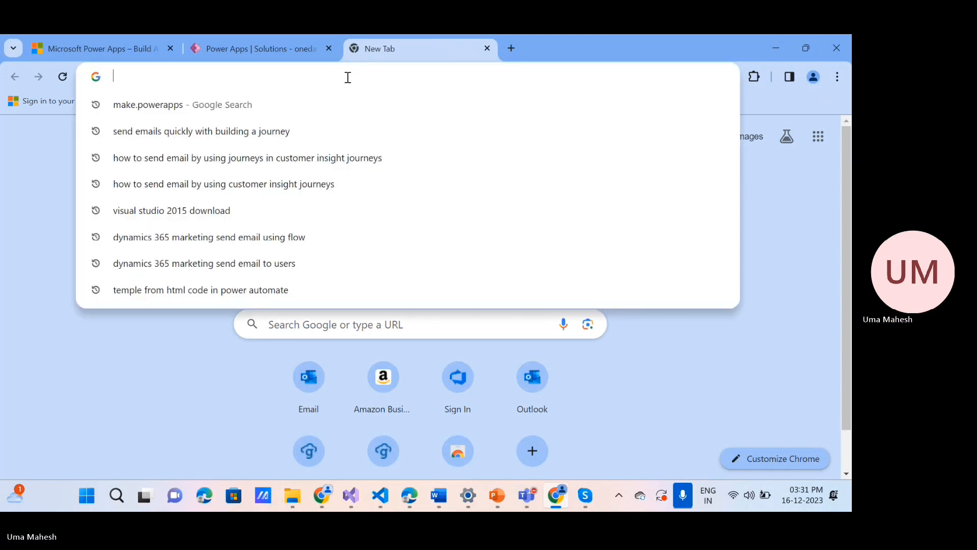
text(langua)
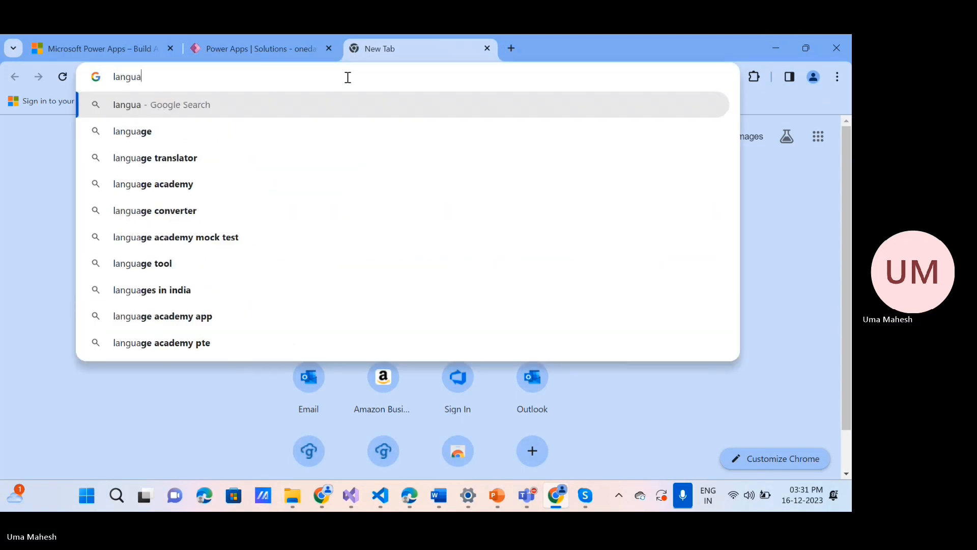
text(ge code)
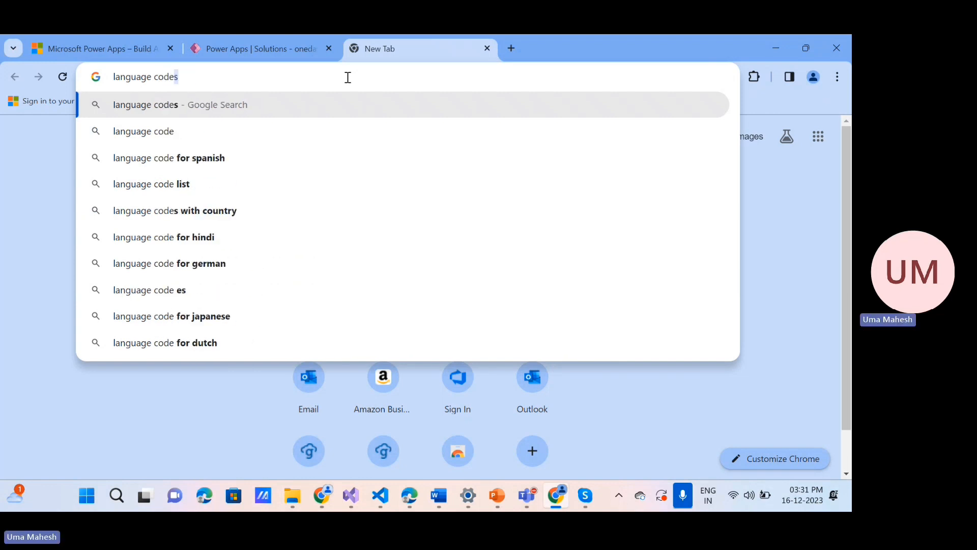
key(Return)
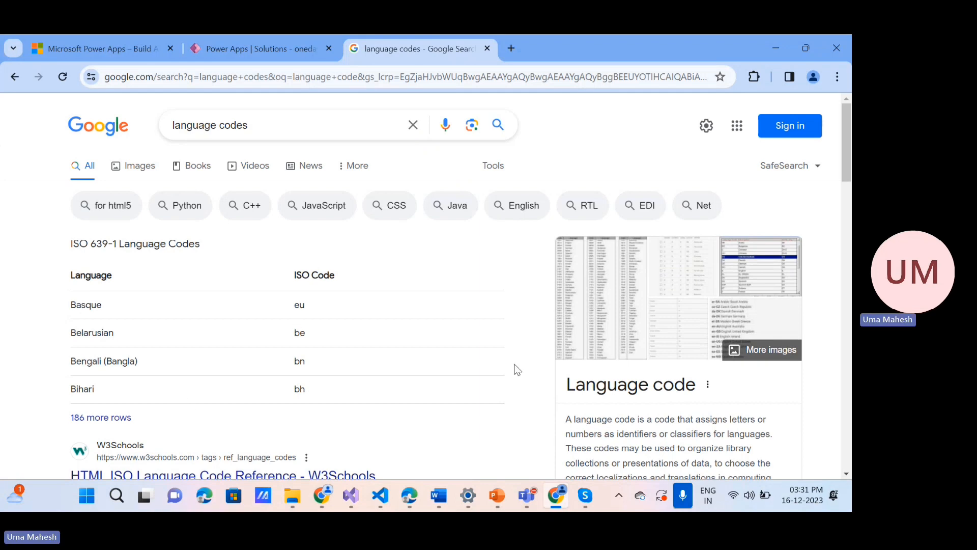
scroll(386, 225, down, 5)
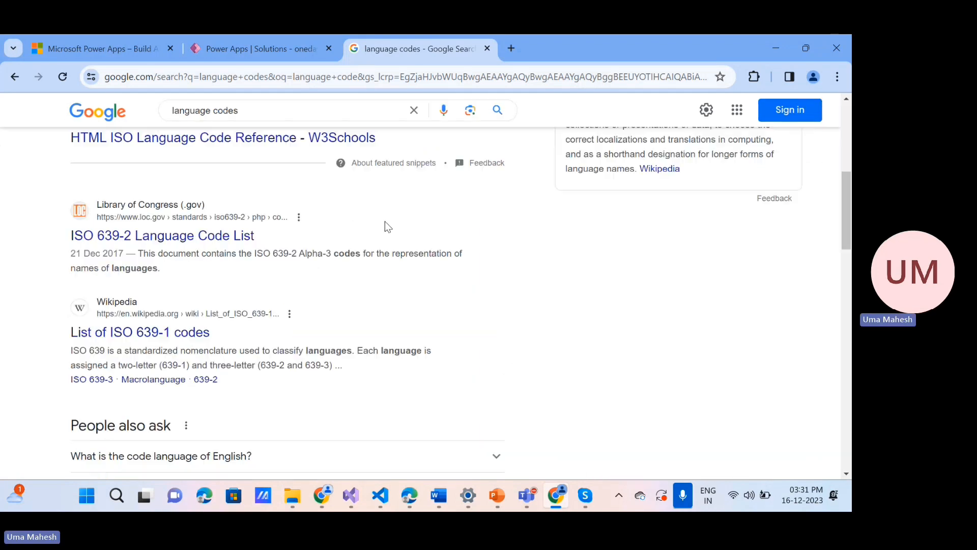
click(164, 242)
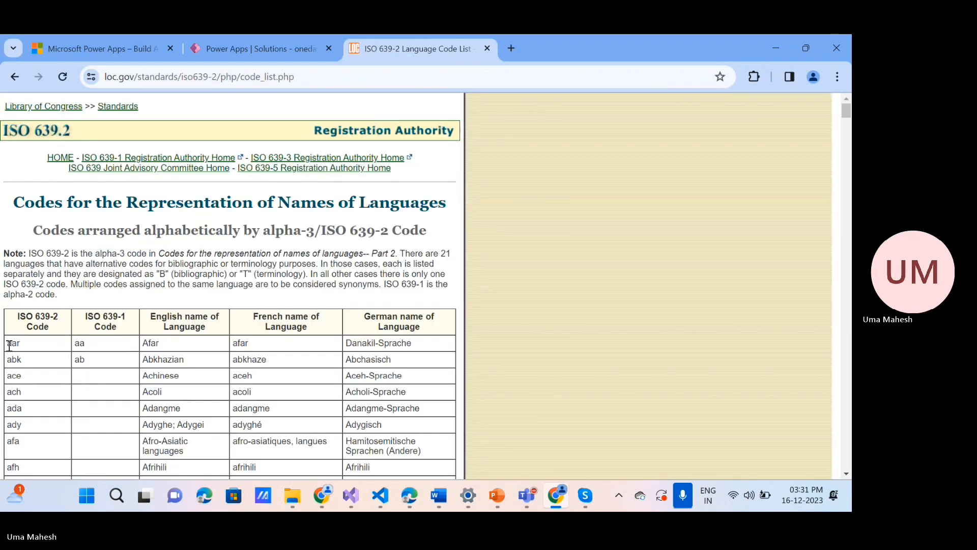
- Look through the ISO 639-2 language code table, then close that page and return to the new column form
scroll(227, 367, down, 6)
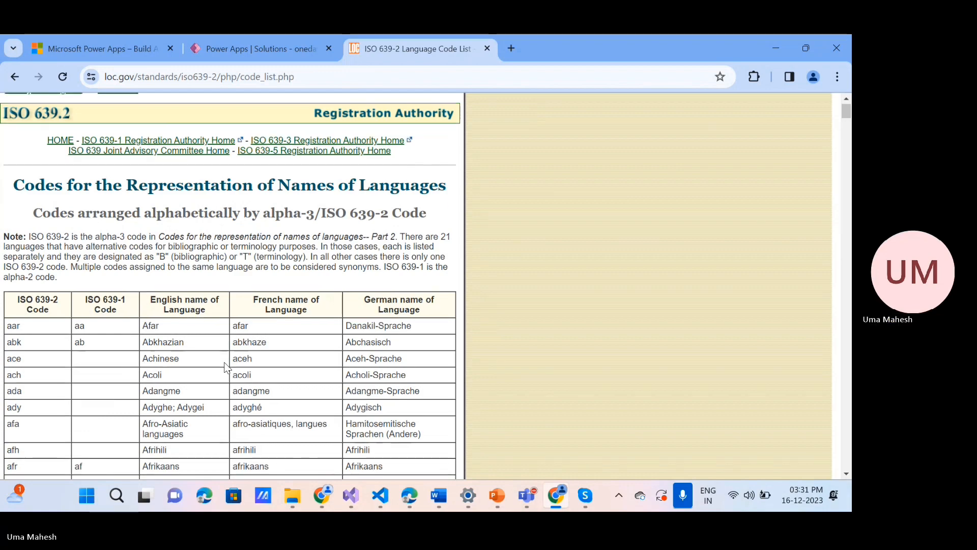
scroll(226, 368, down, 3)
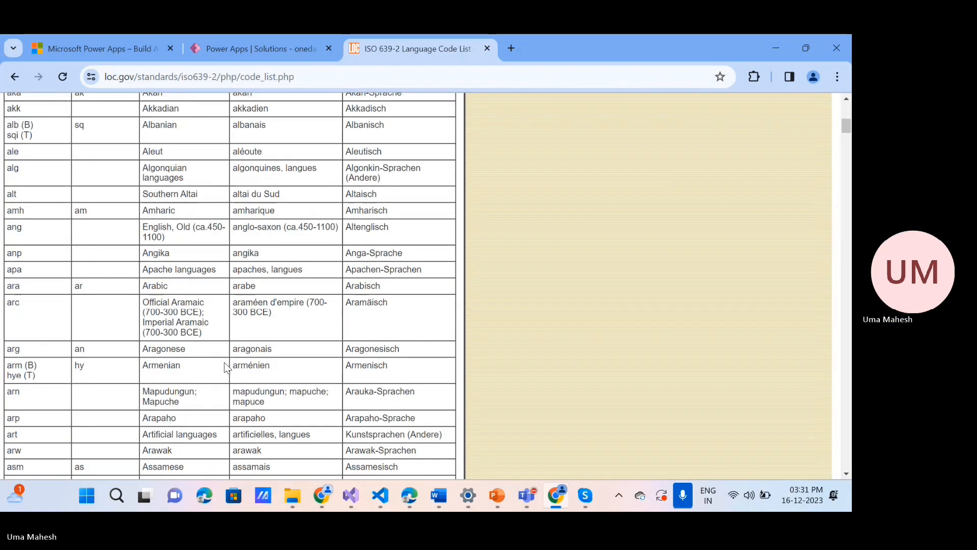
scroll(227, 367, down, 7)
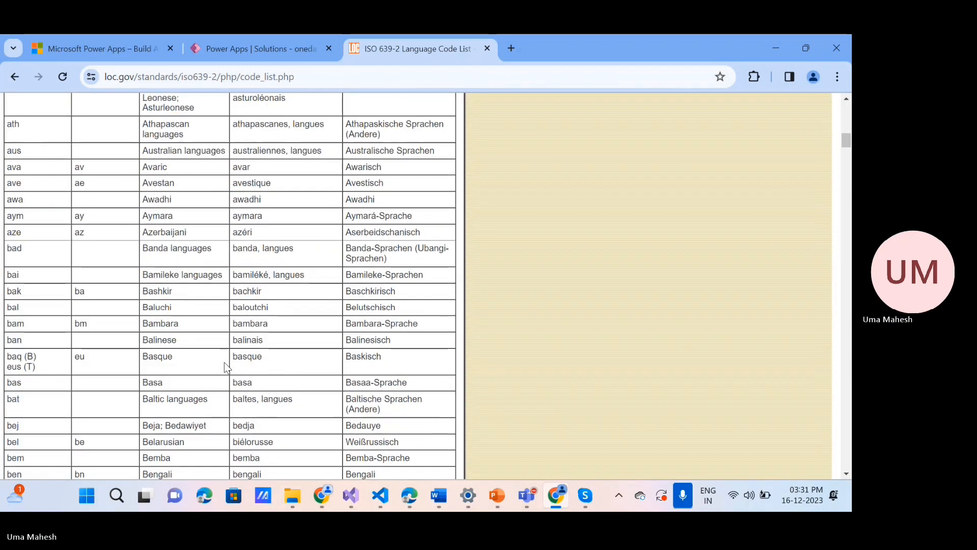
scroll(226, 368, down, 1)
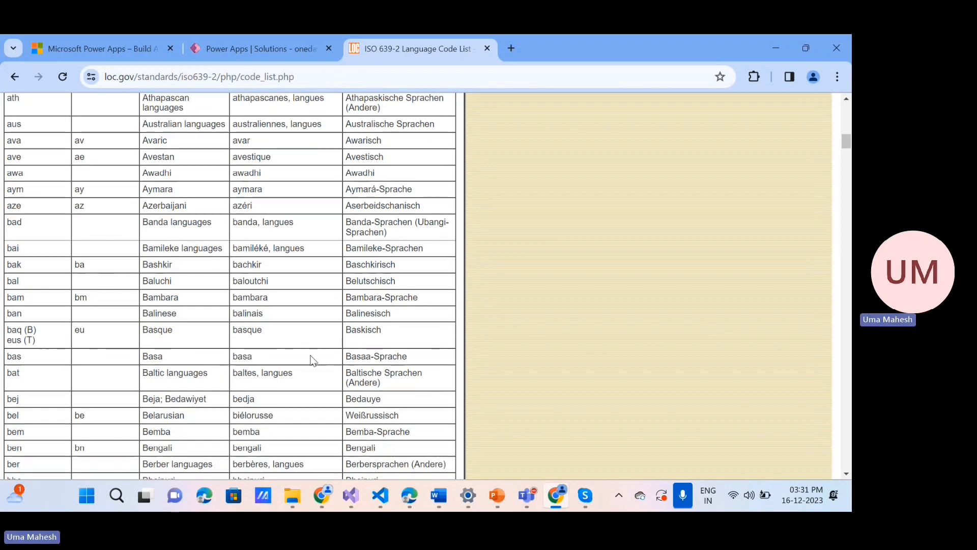
click(490, 50)
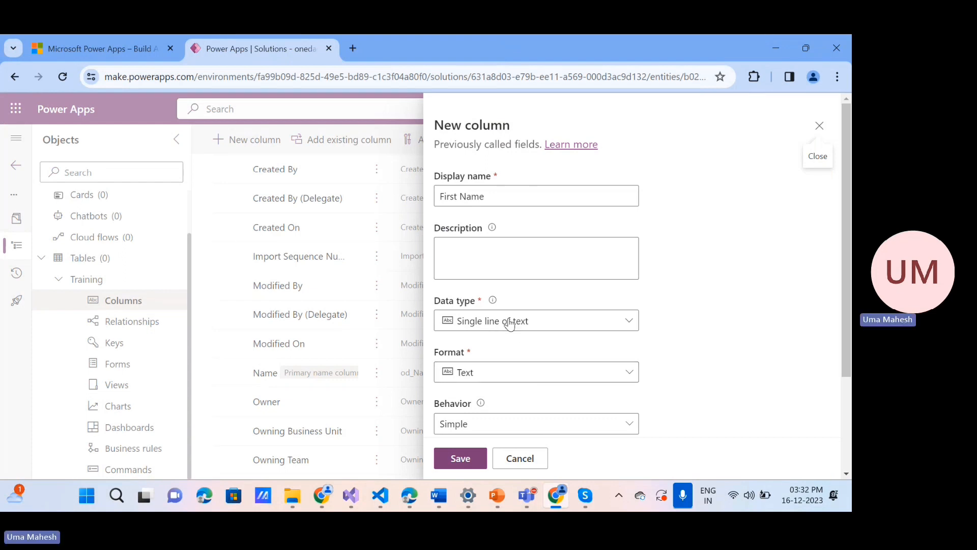
- Examine the text format options and the remaining data types for the new column, including the Date and time, Lookup and File subtypes
click(506, 382)
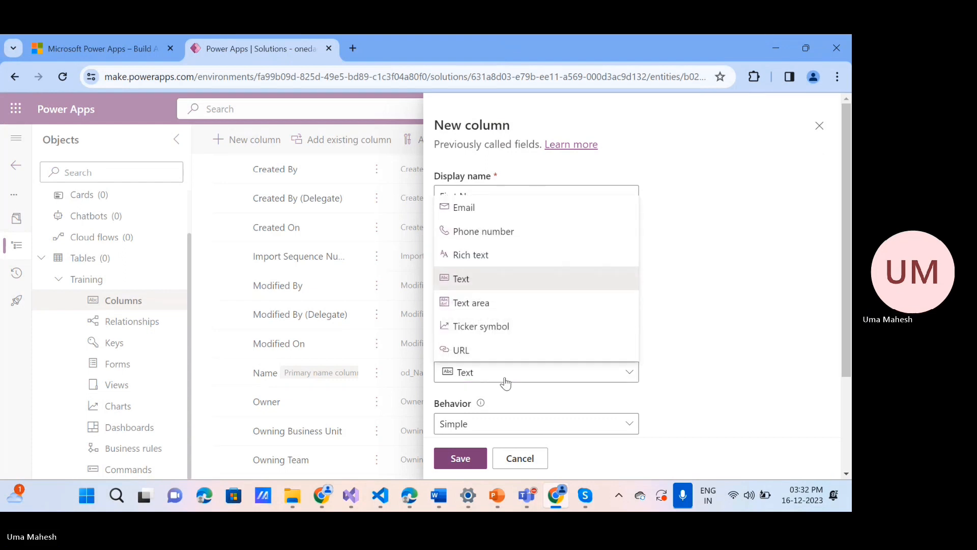
click(692, 355)
click(587, 323)
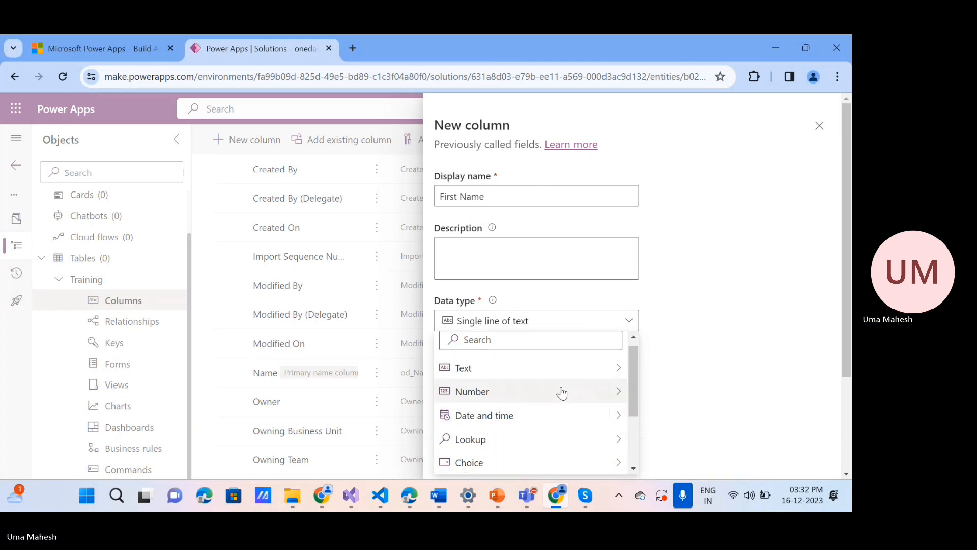
mouse_move(619, 393)
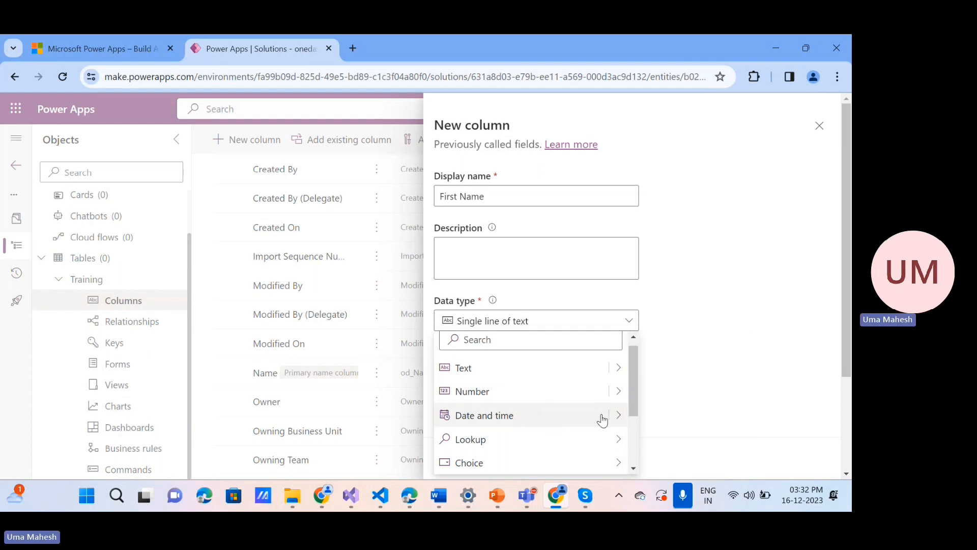
mouse_move(618, 421)
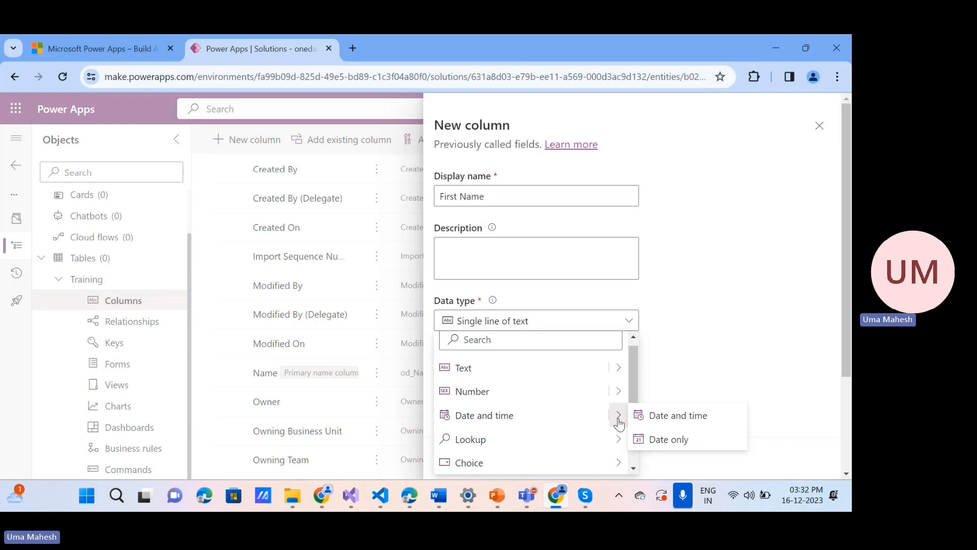
mouse_move(504, 443)
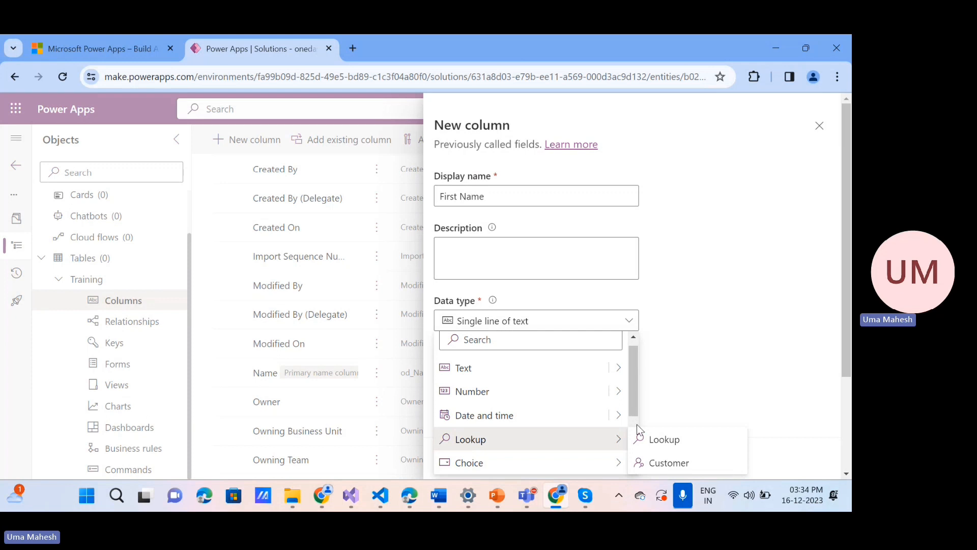
scroll(636, 422, down, 3)
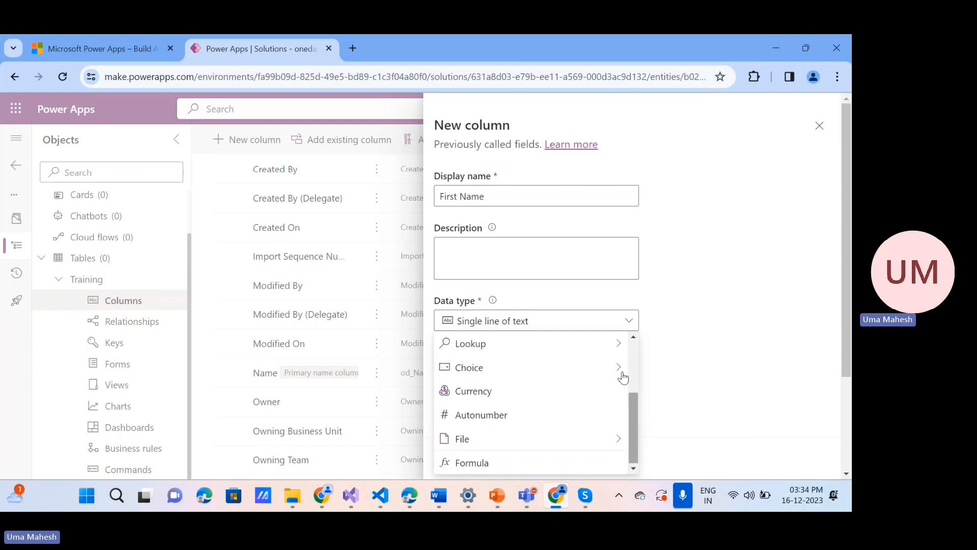
mouse_move(623, 377)
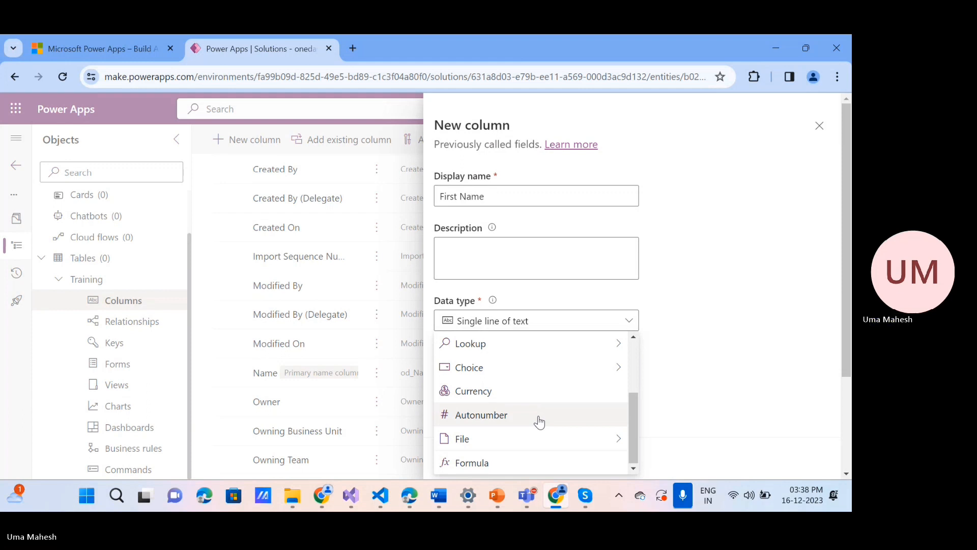
mouse_move(487, 443)
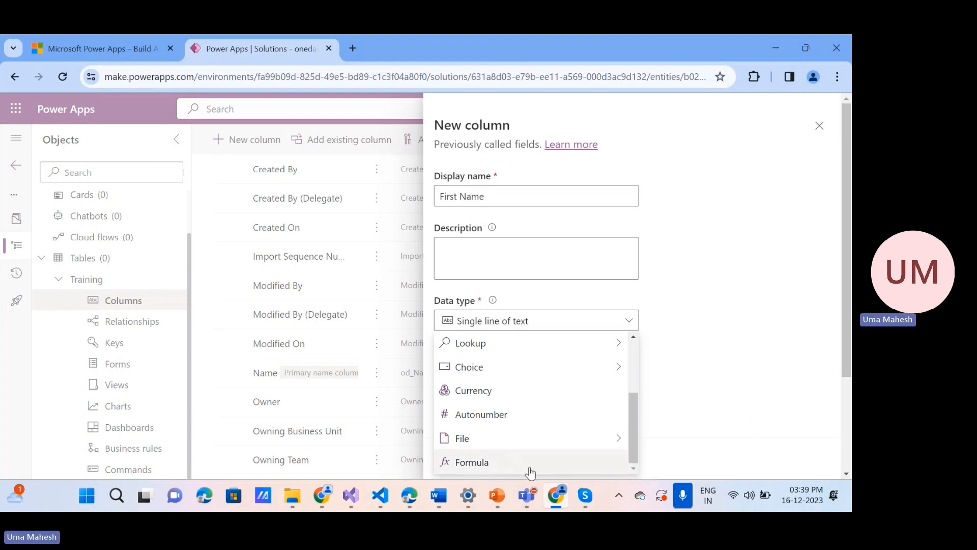
mouse_move(517, 438)
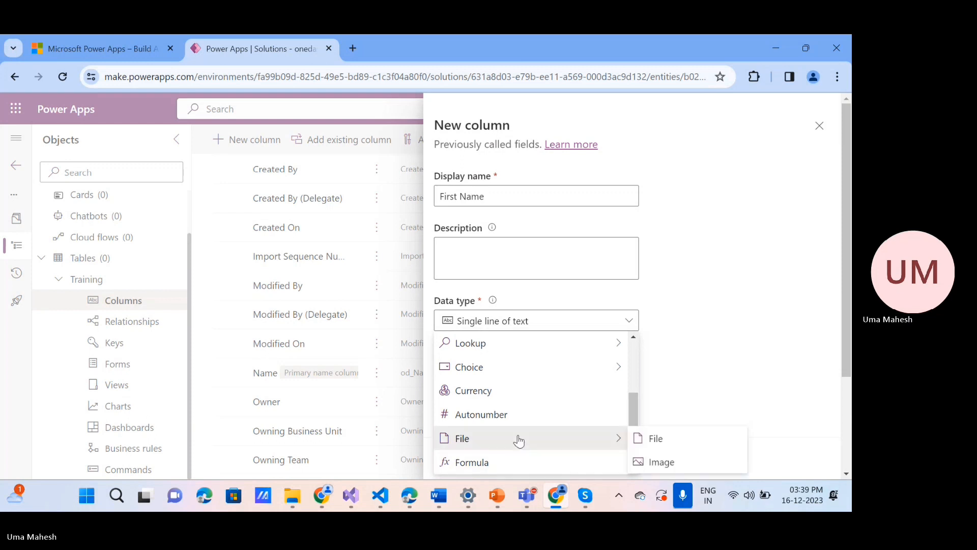
- Try the Formula data type for the new column, inspect its formula field, and return the data type to Text
click(556, 464)
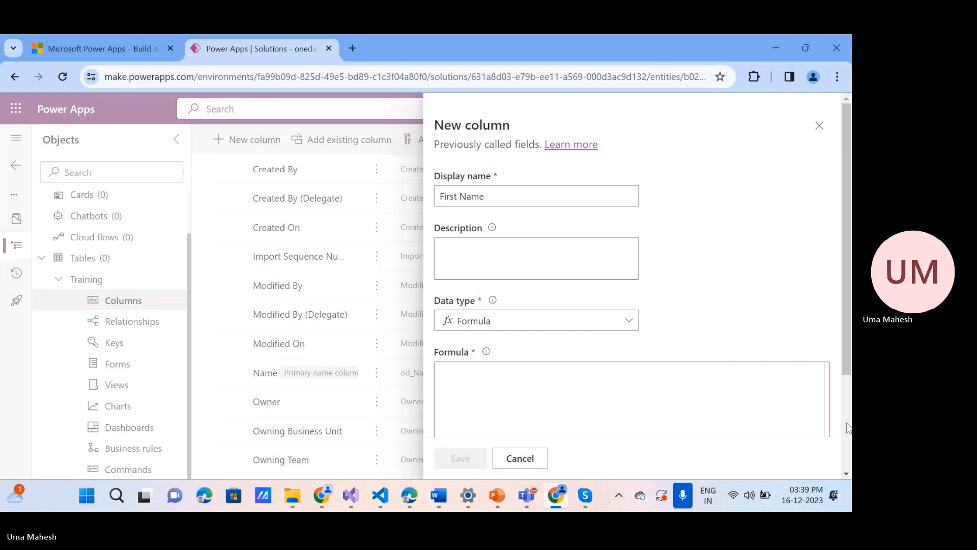
scroll(846, 429, down, 3)
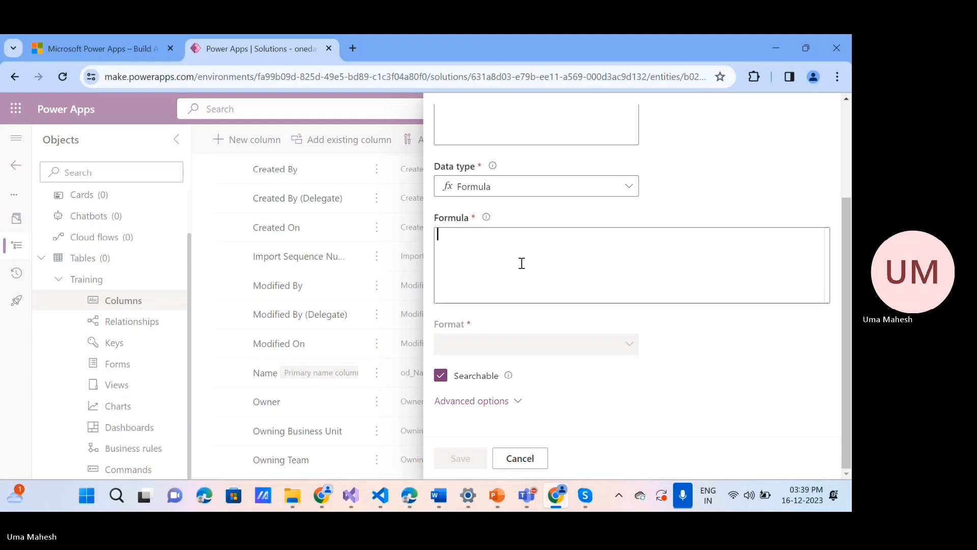
click(545, 194)
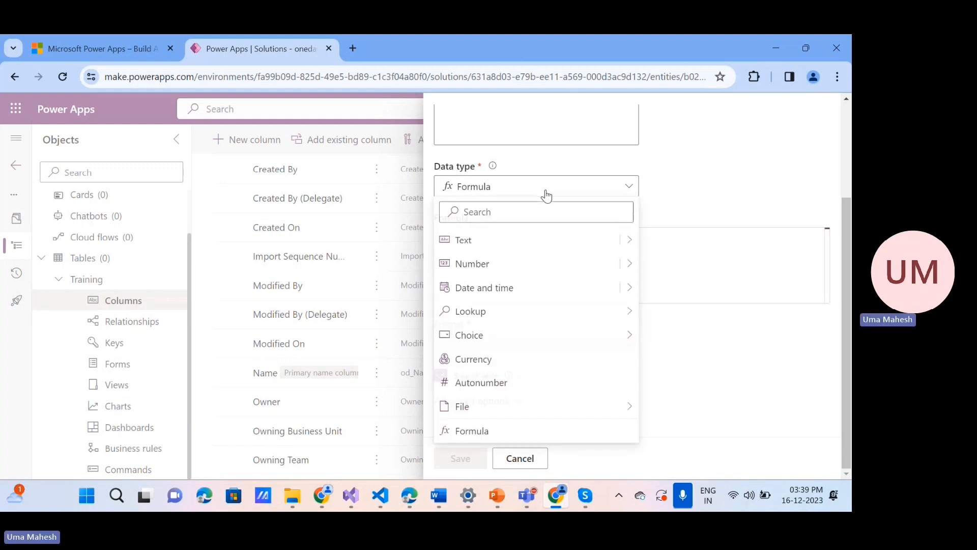
click(593, 434)
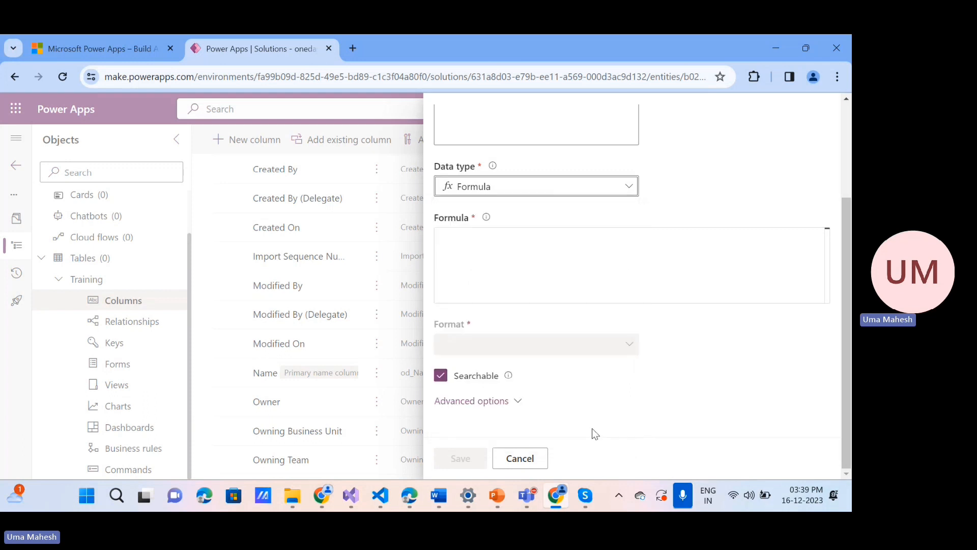
click(503, 268)
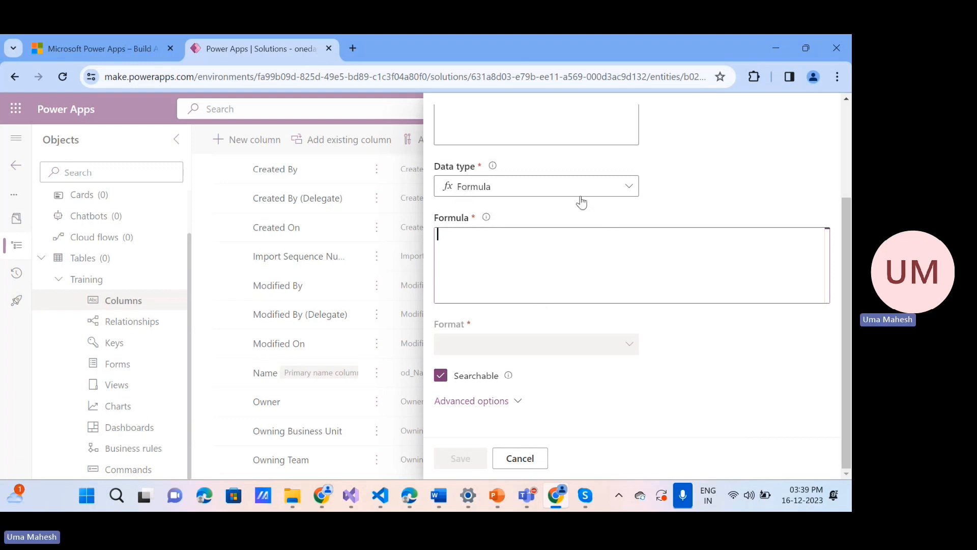
click(520, 191)
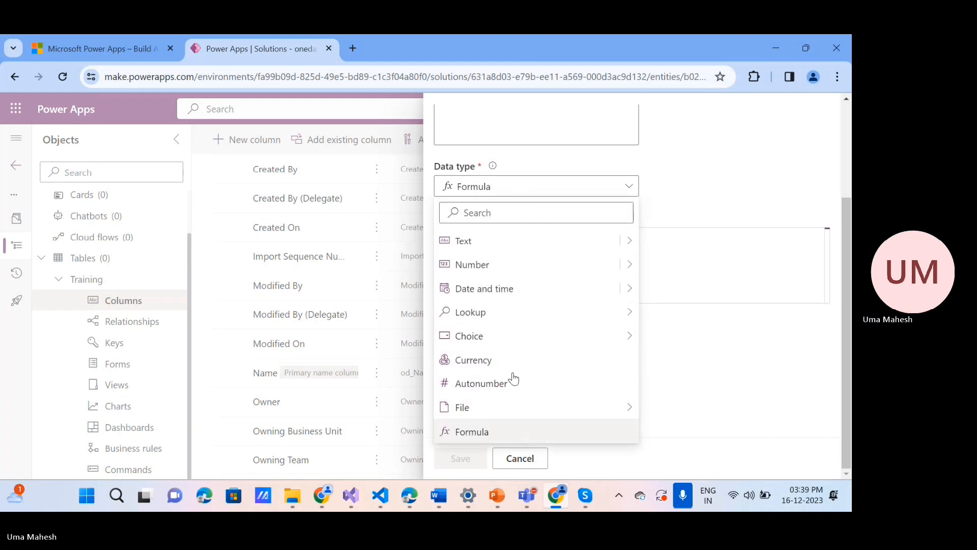
click(465, 245)
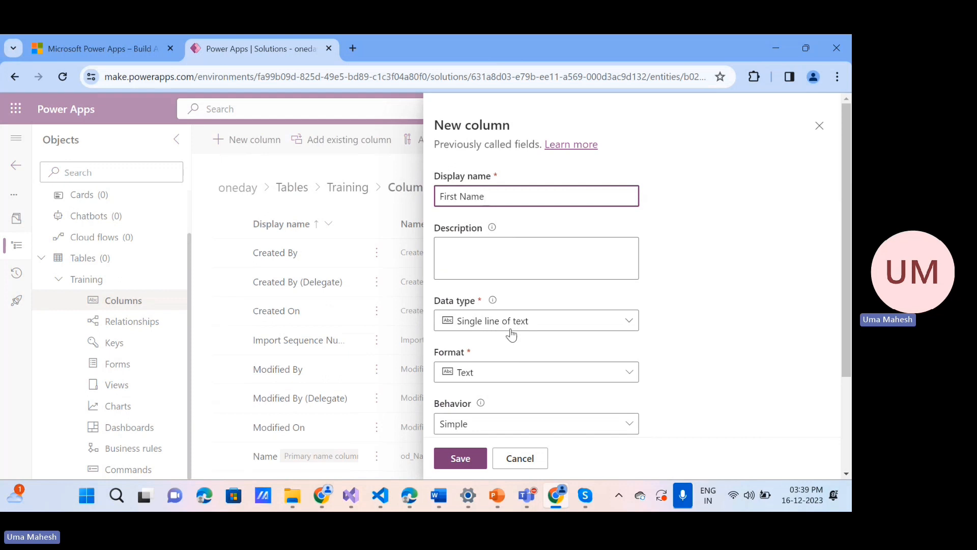
- Choose the single-line Email text type for the new column and check the available format options
click(543, 326)
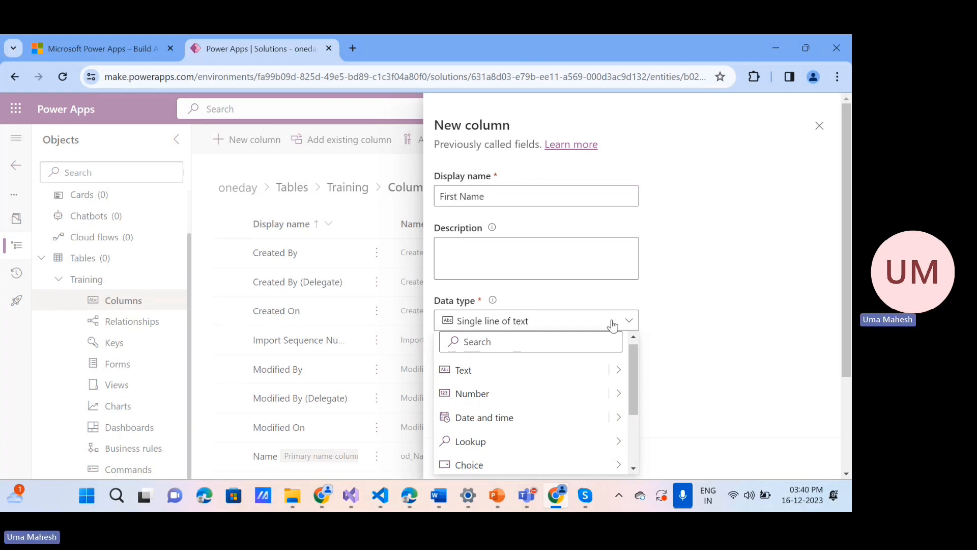
click(618, 370)
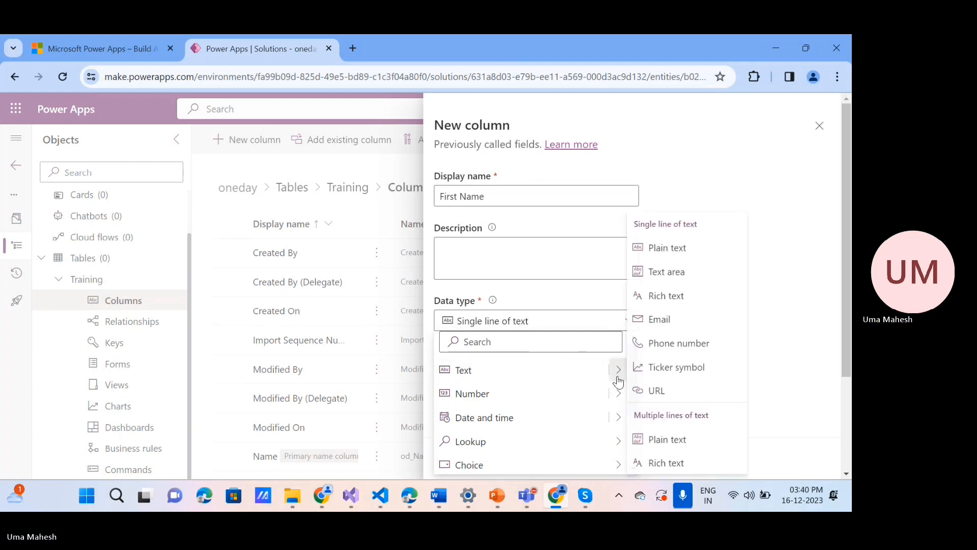
click(667, 324)
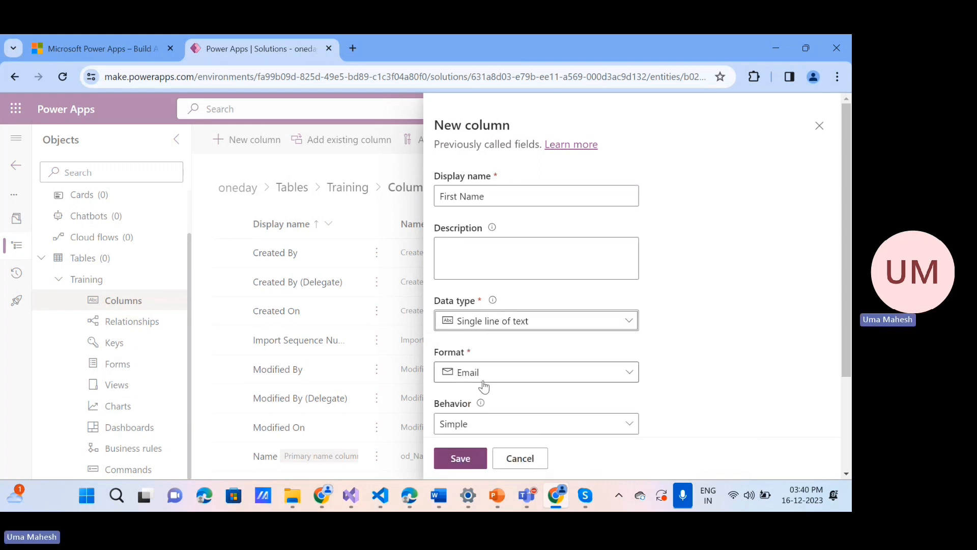
click(547, 375)
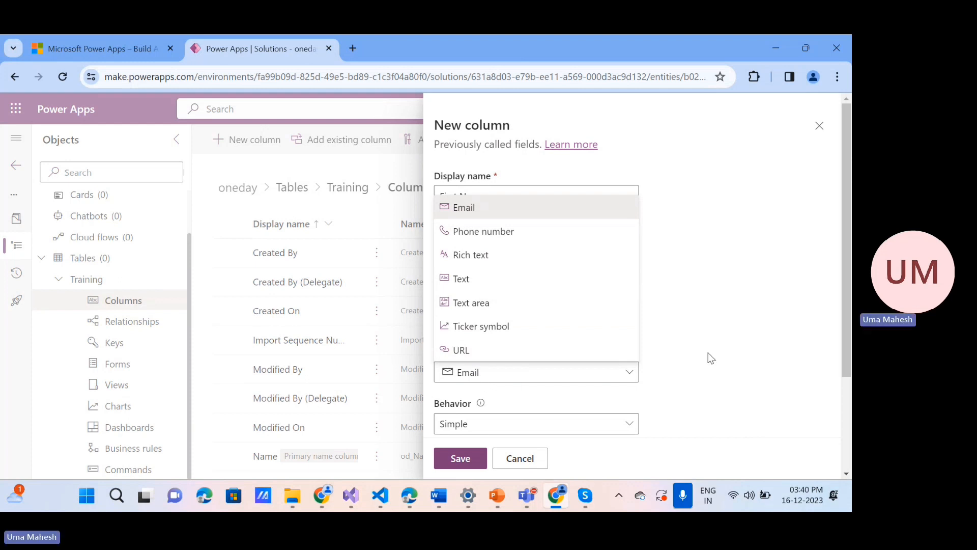
click(712, 366)
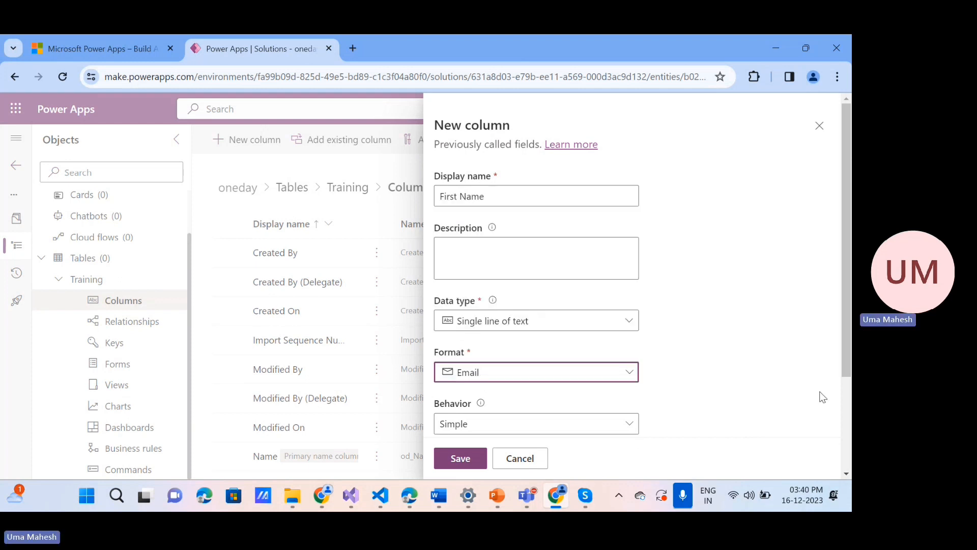
- Examine the Behavior and Required options available for the new column
scroll(848, 408, down, 3)
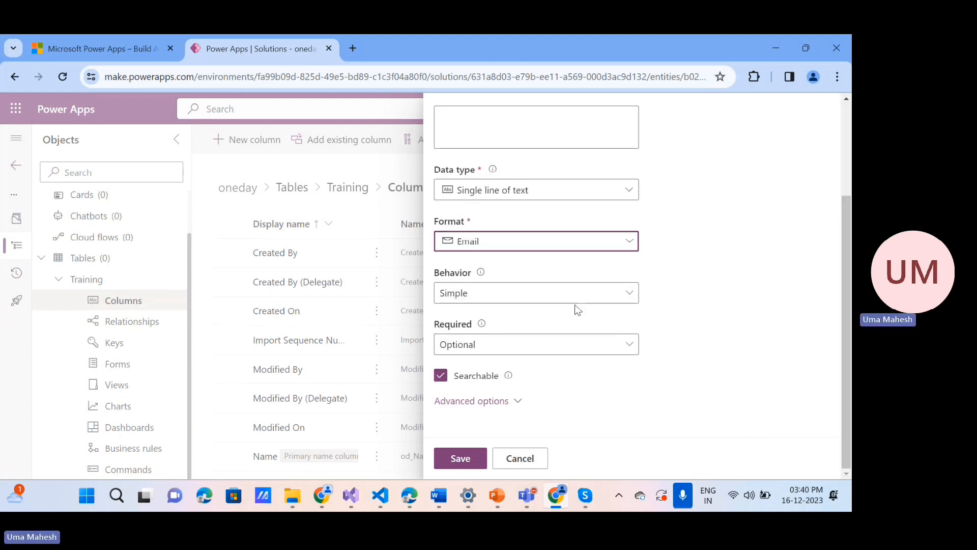
click(630, 296)
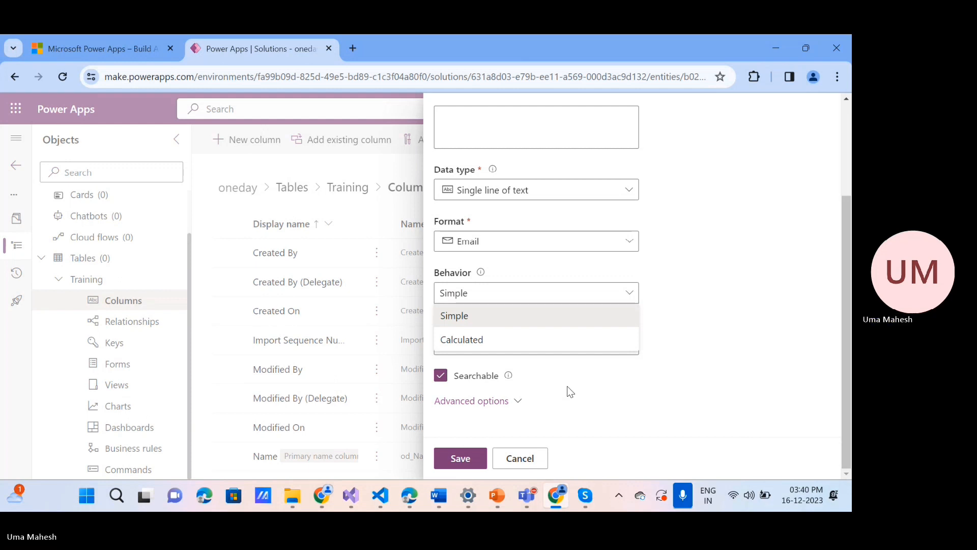
click(683, 326)
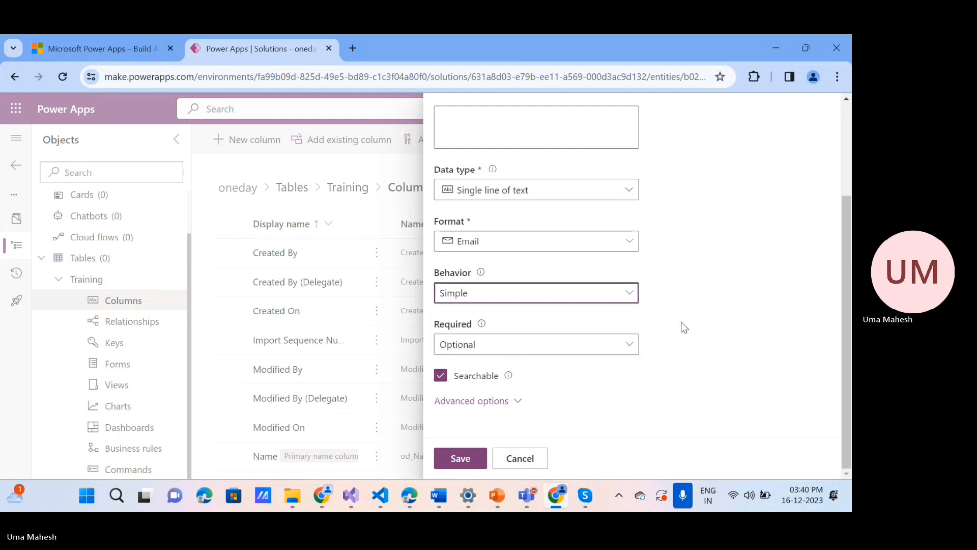
click(551, 298)
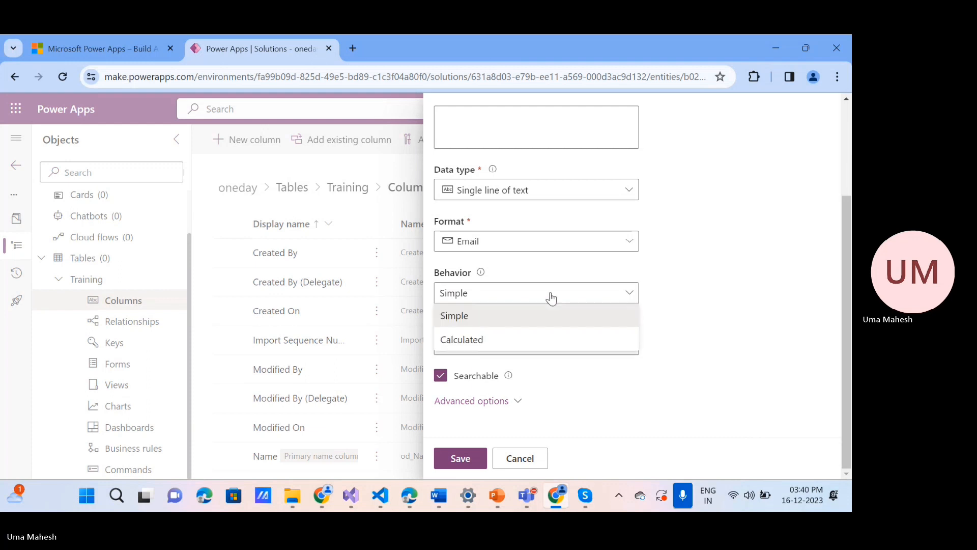
click(551, 297)
click(532, 350)
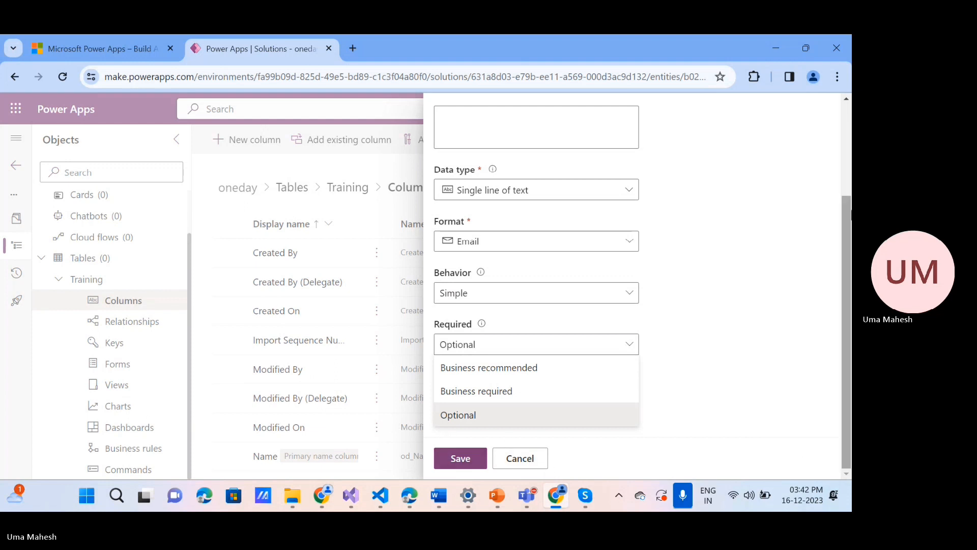
scroll(846, 305, up, 3)
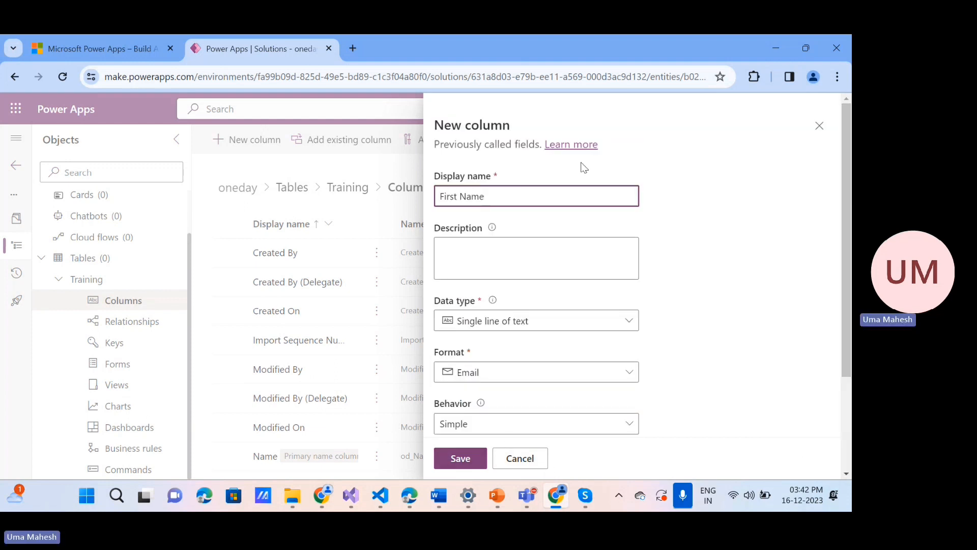
- Close the new column form without saving and confirm discarding it
click(820, 127)
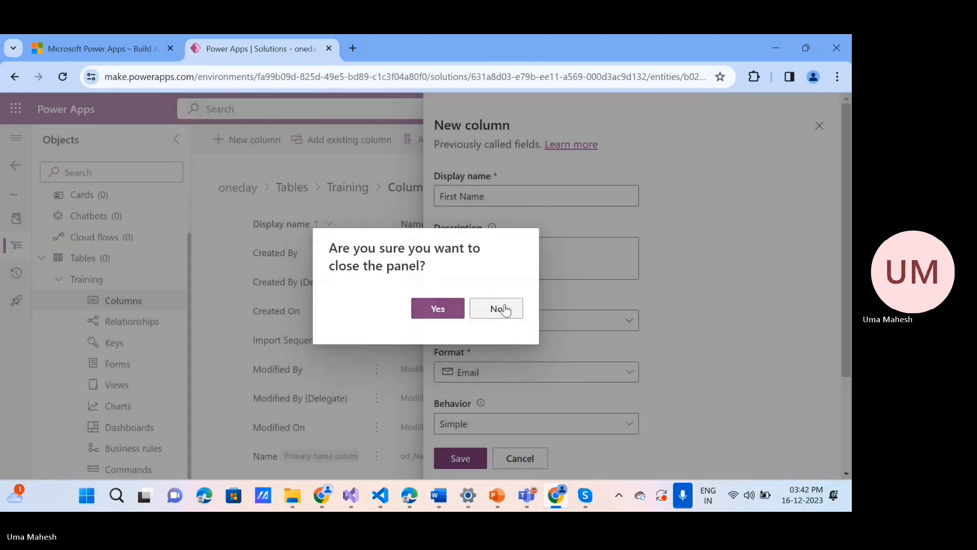
click(504, 309)
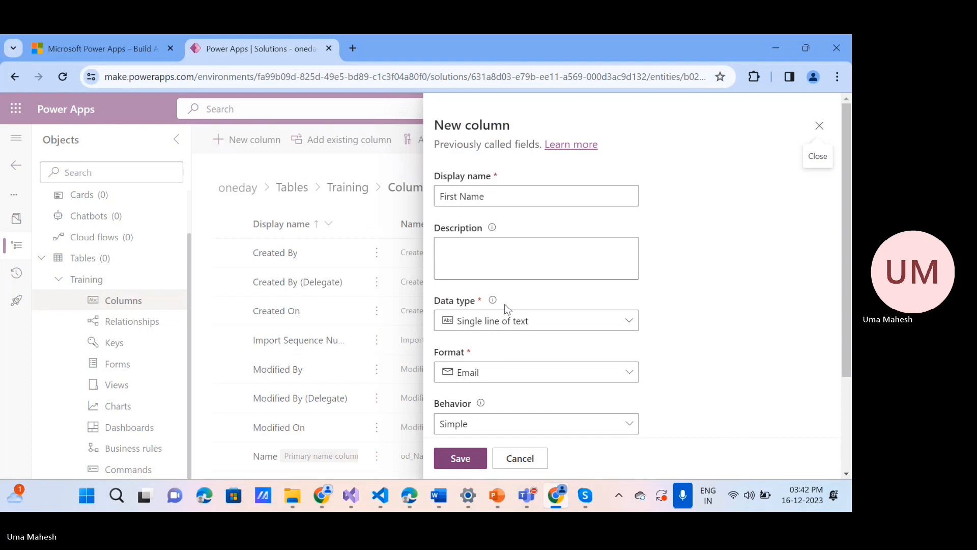
click(820, 127)
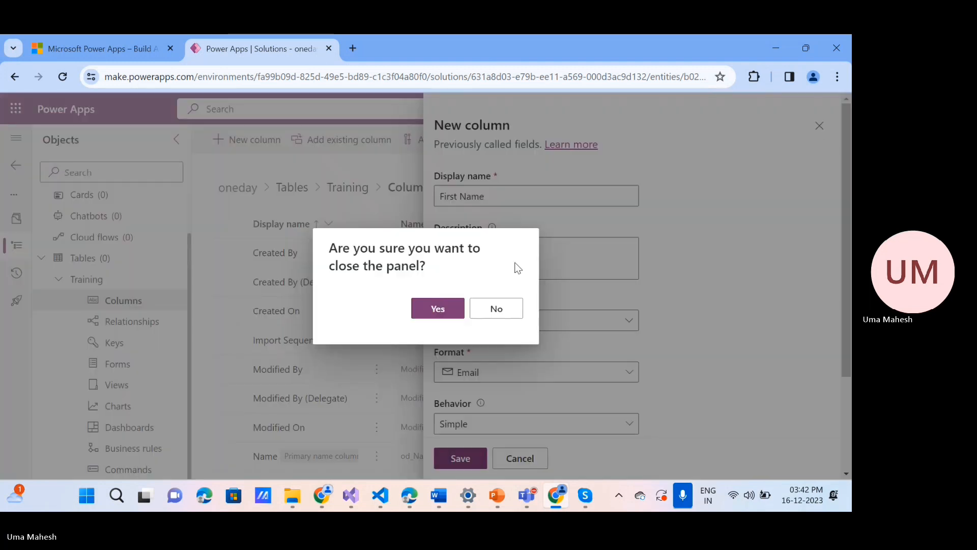
click(442, 308)
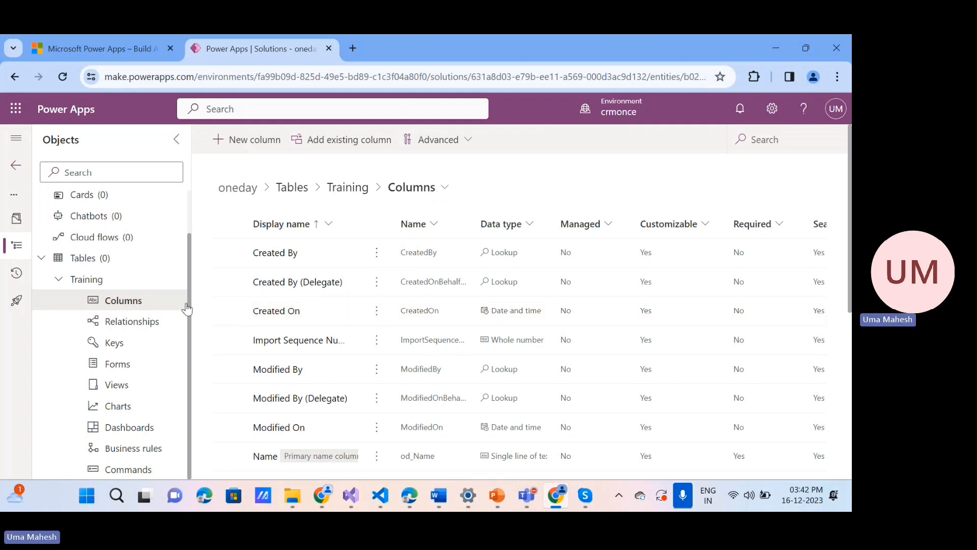
- Open the Training table's list of forms and check which types of new form can be created
click(145, 369)
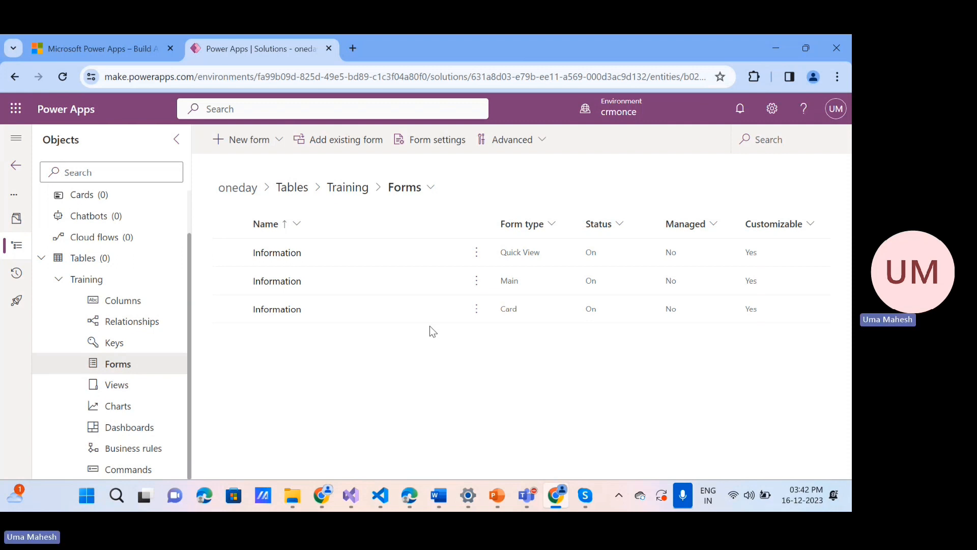
click(281, 140)
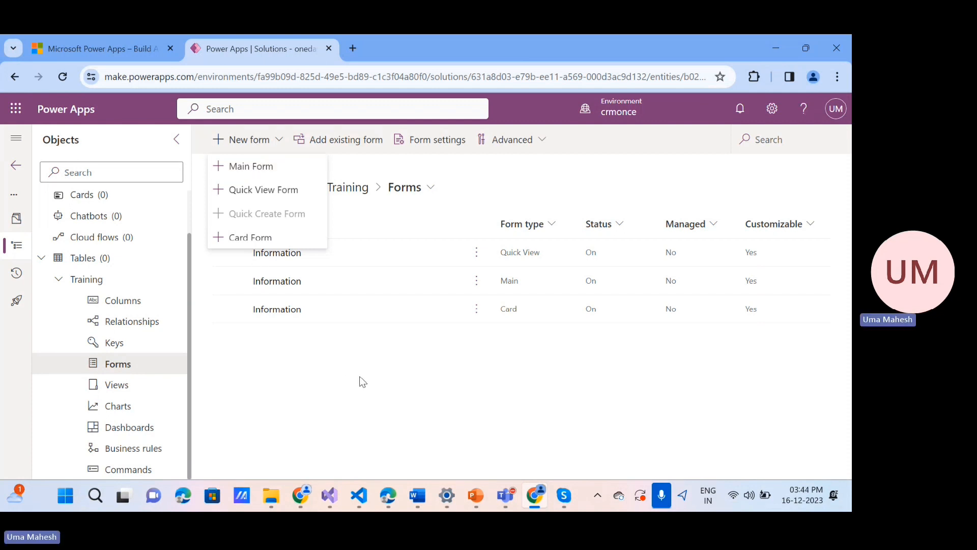
click(340, 362)
- Open the Training table's main Information form in the form designer and show the available components
click(269, 283)
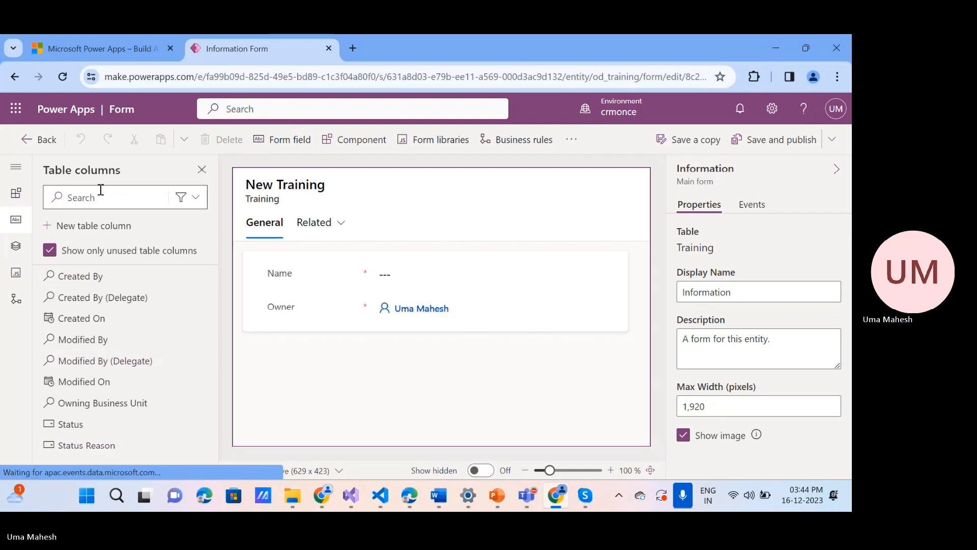
click(15, 195)
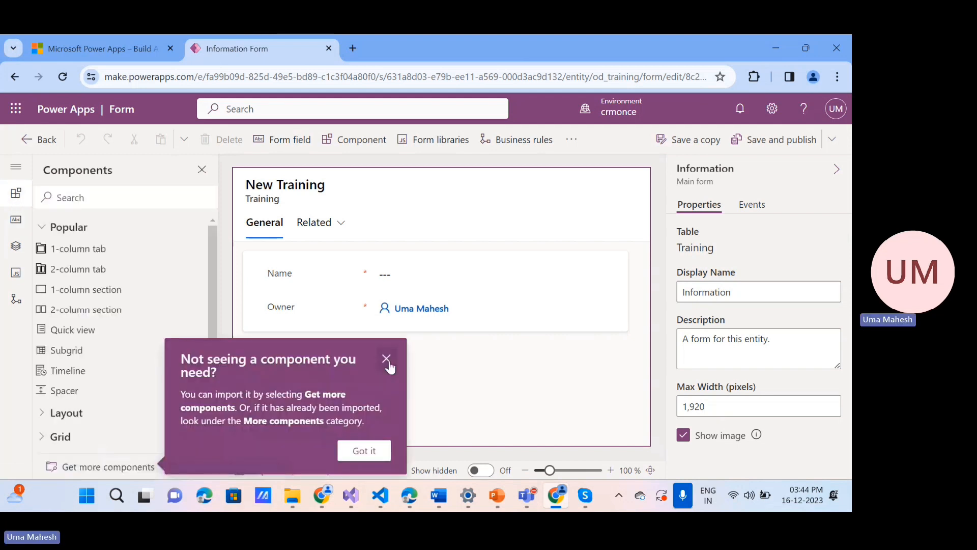
- Dismiss the tip about getting more components and review the available component categories
click(387, 356)
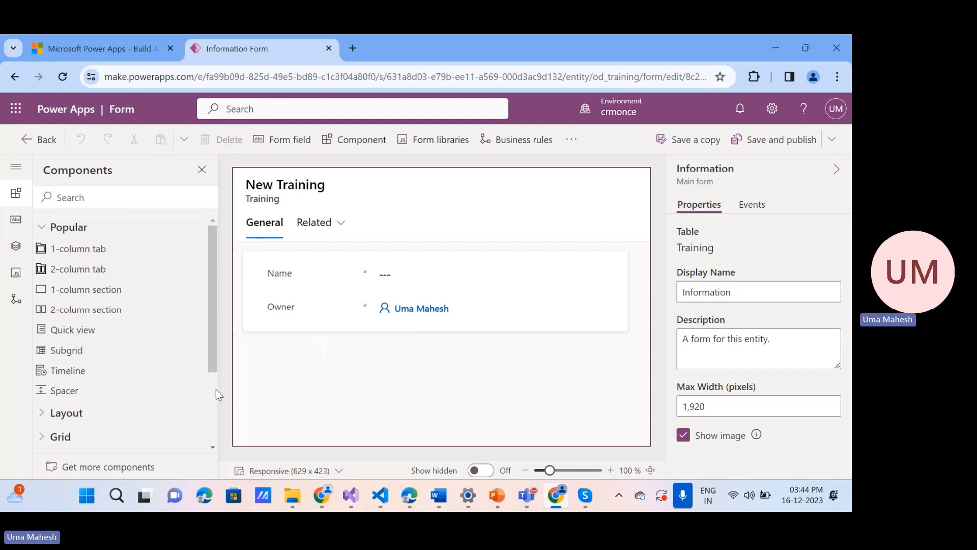
scroll(216, 389, down, 2)
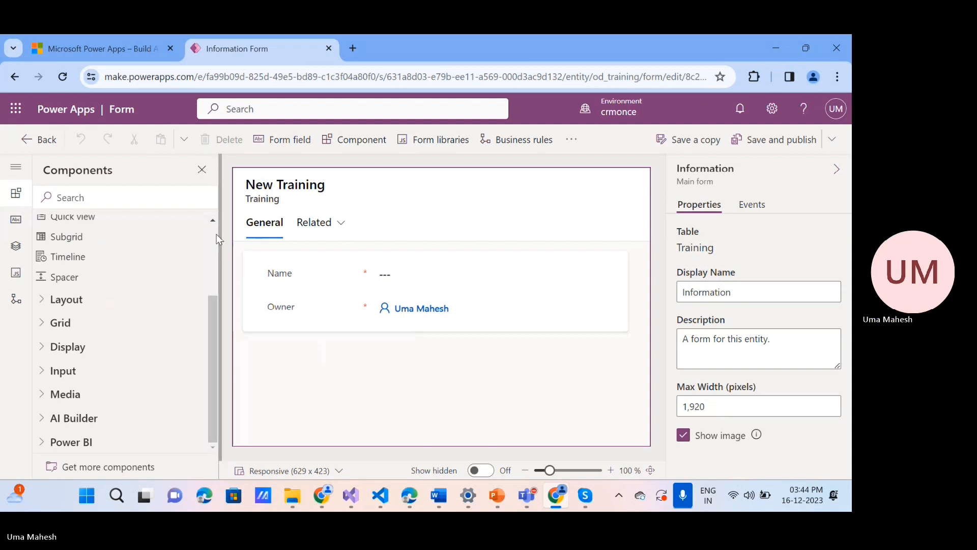
scroll(213, 236, up, 2)
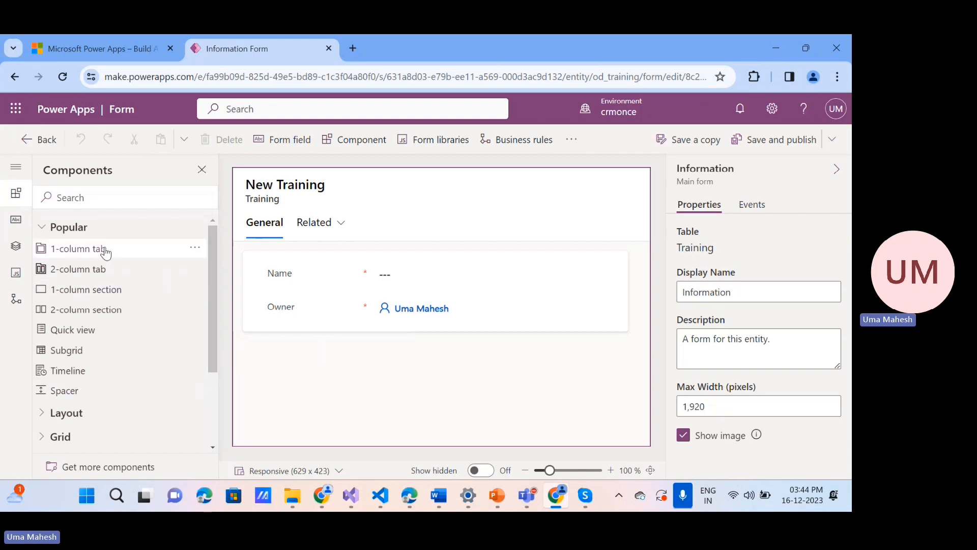
- Add 1-column tabs to the Information form
drag(150, 253, 293, 373)
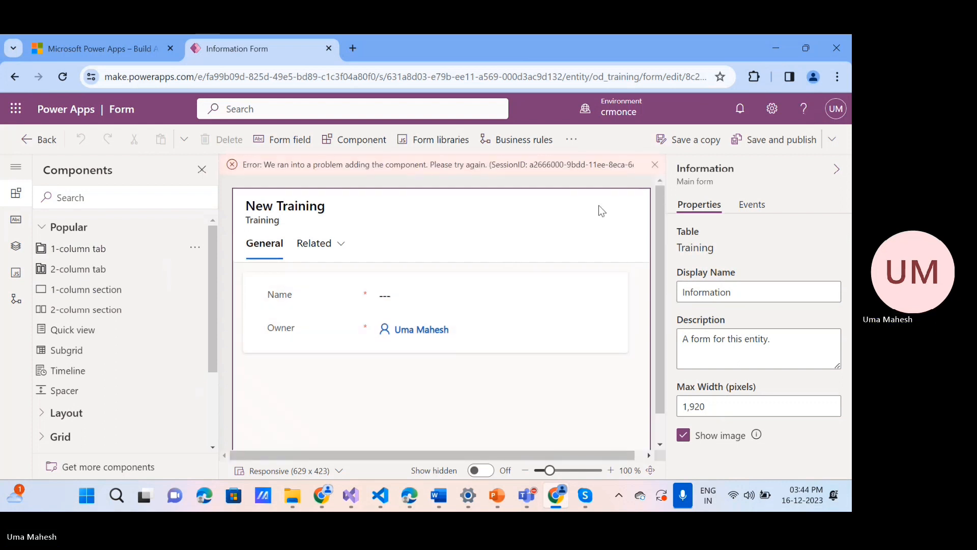
click(661, 163)
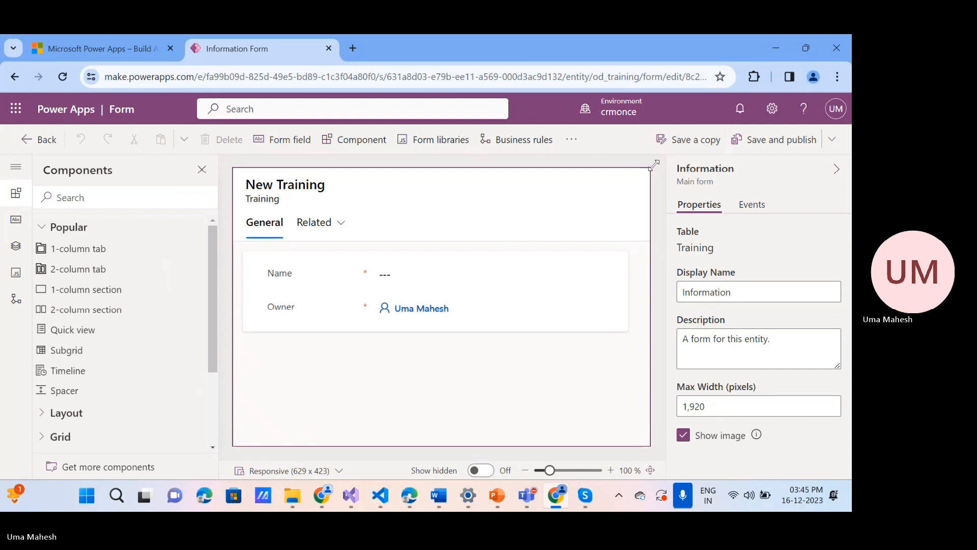
click(77, 258)
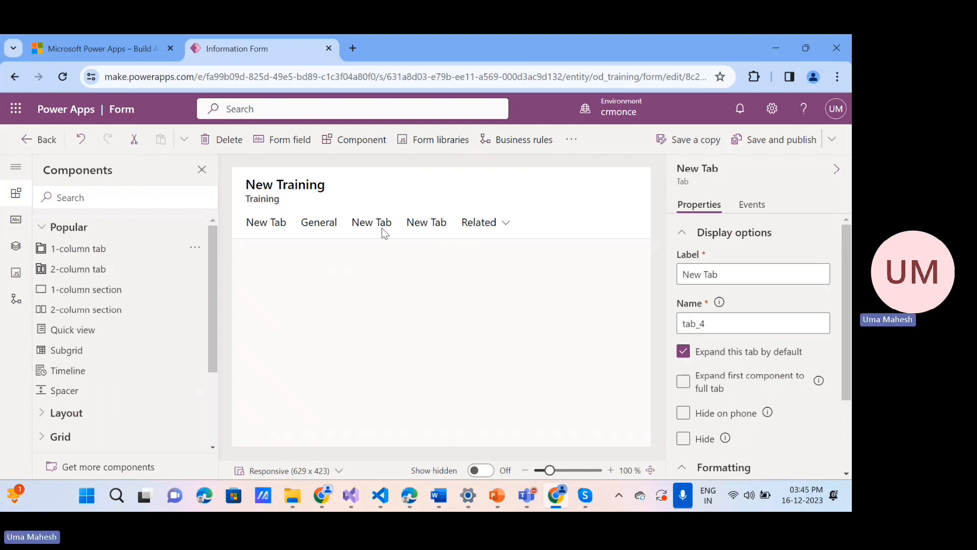
- Open the new tab before General and review its display options and formatting properties
click(277, 229)
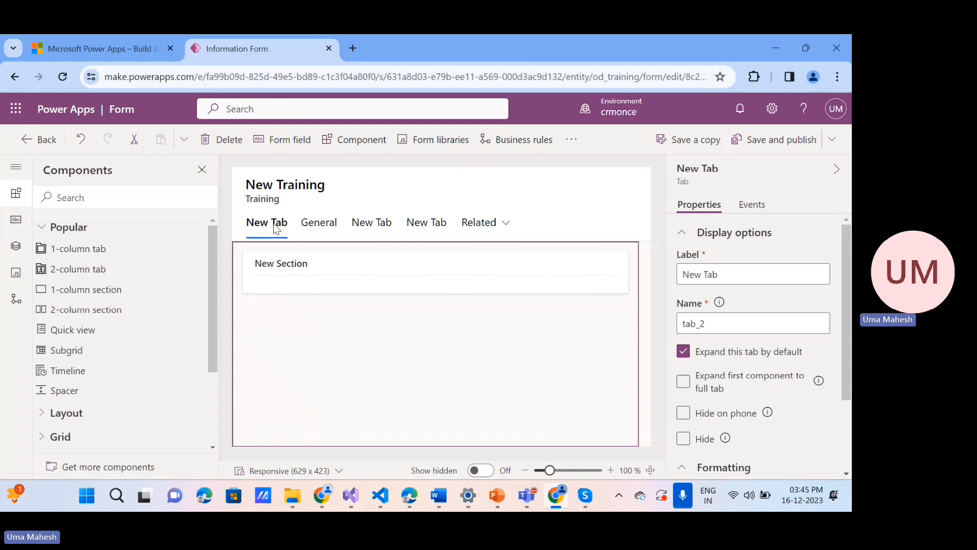
click(275, 229)
scroll(844, 387, down, 2)
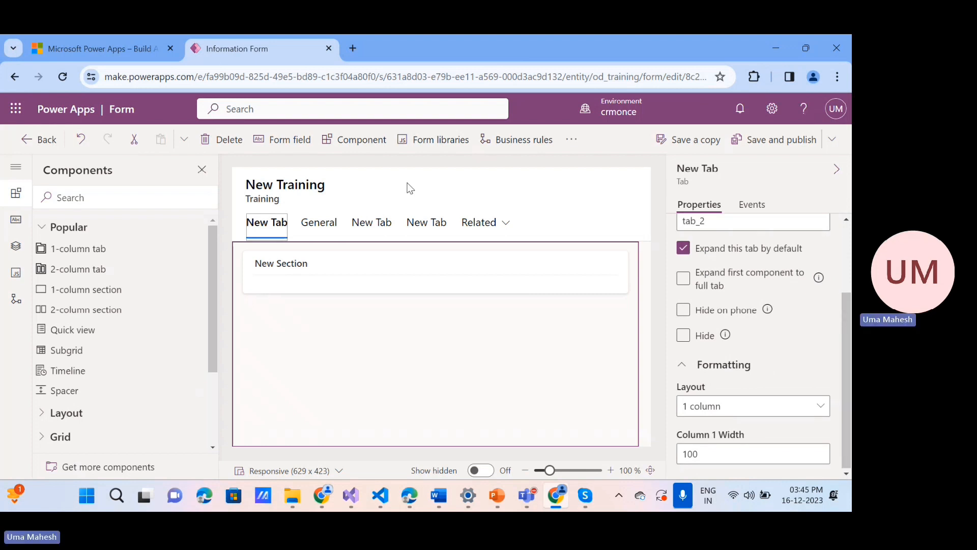
- Delete the newly added tabs from the form, keeping only the General tab
click(219, 141)
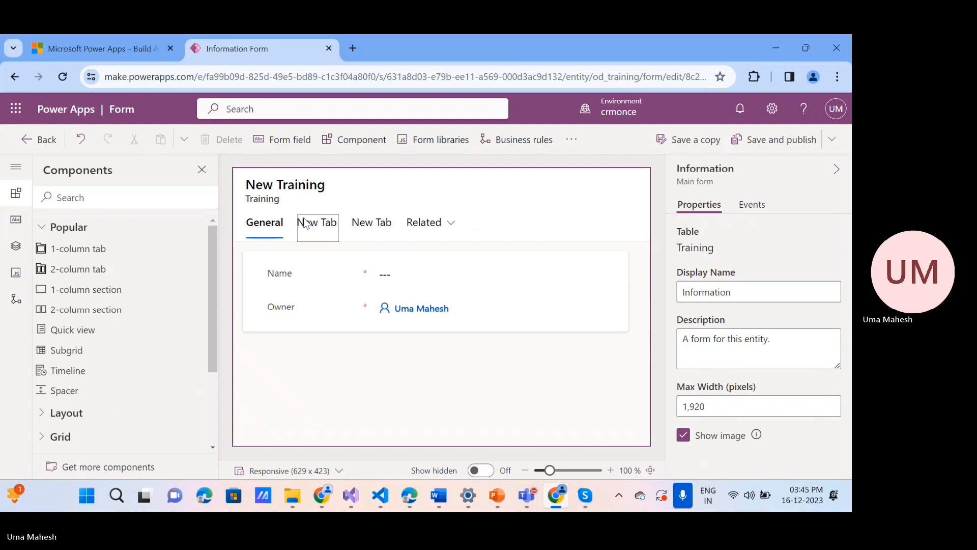
click(304, 224)
click(211, 140)
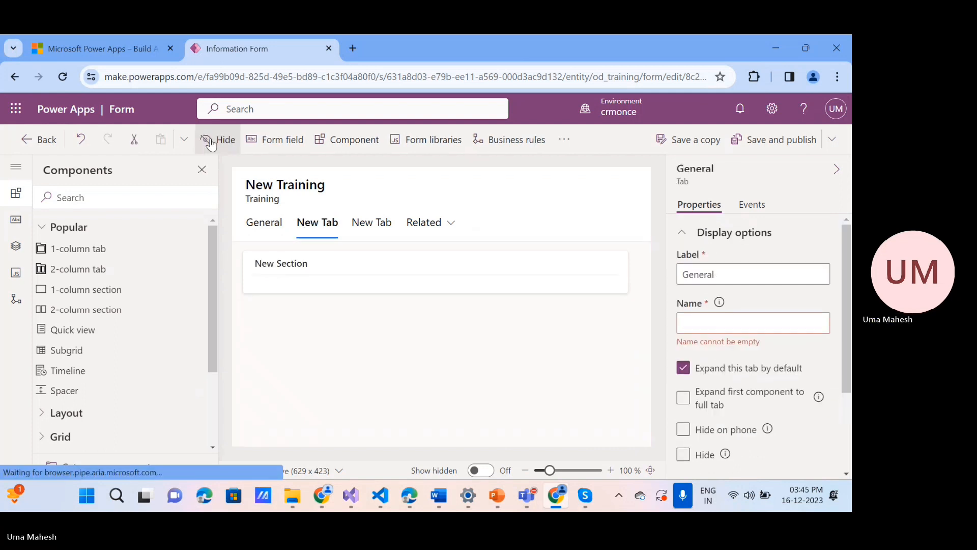
click(313, 225)
click(216, 142)
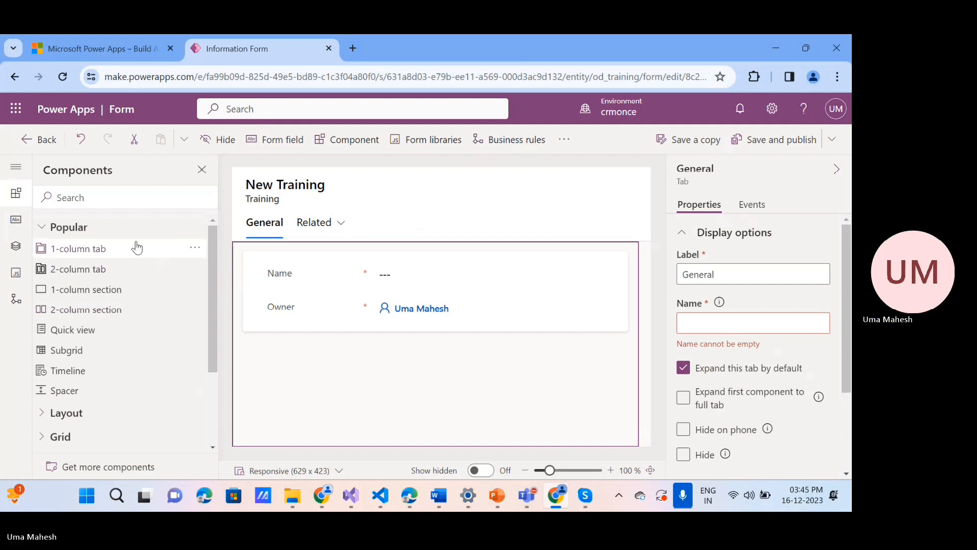
- Set the General tab's name to tes and add a 1-column tab to the form
drag(114, 249, 289, 225)
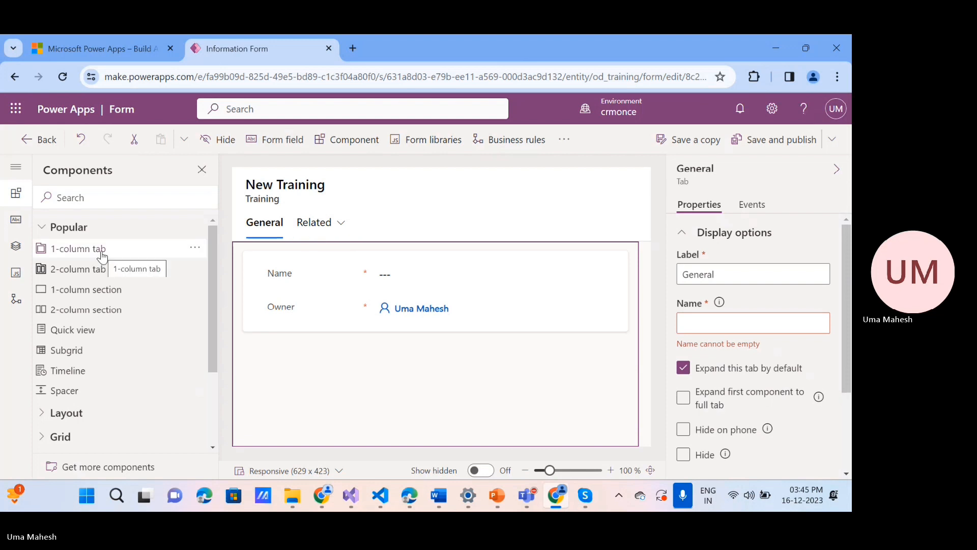
drag(102, 257, 284, 227)
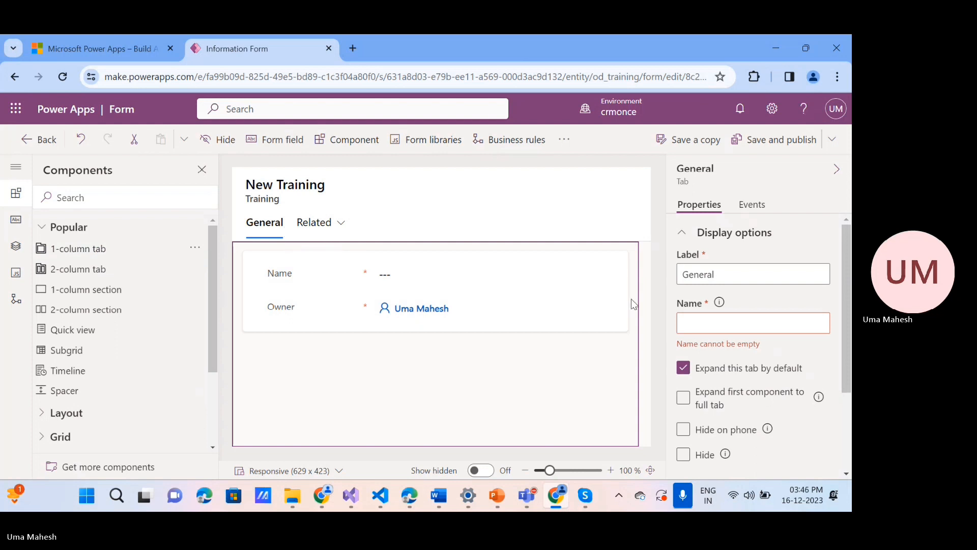
click(737, 327)
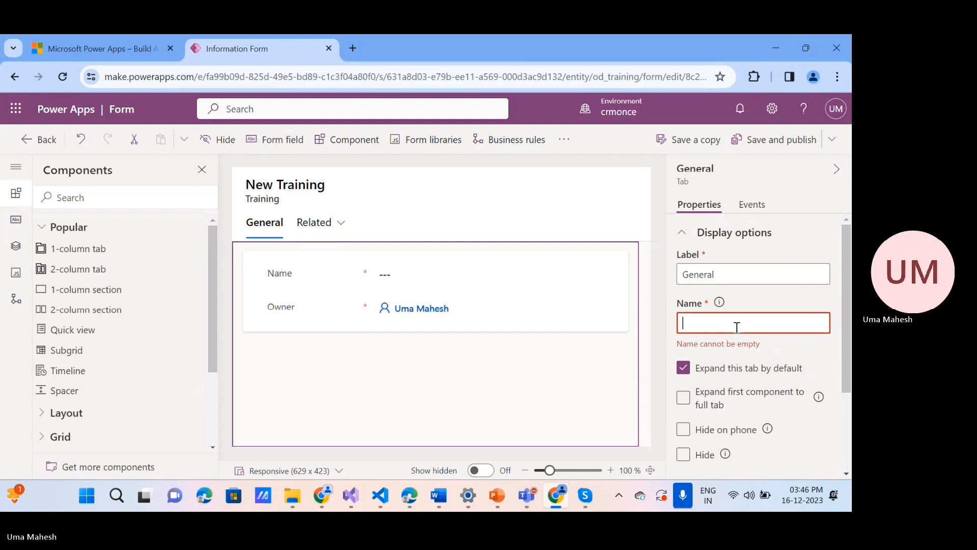
text(tes)
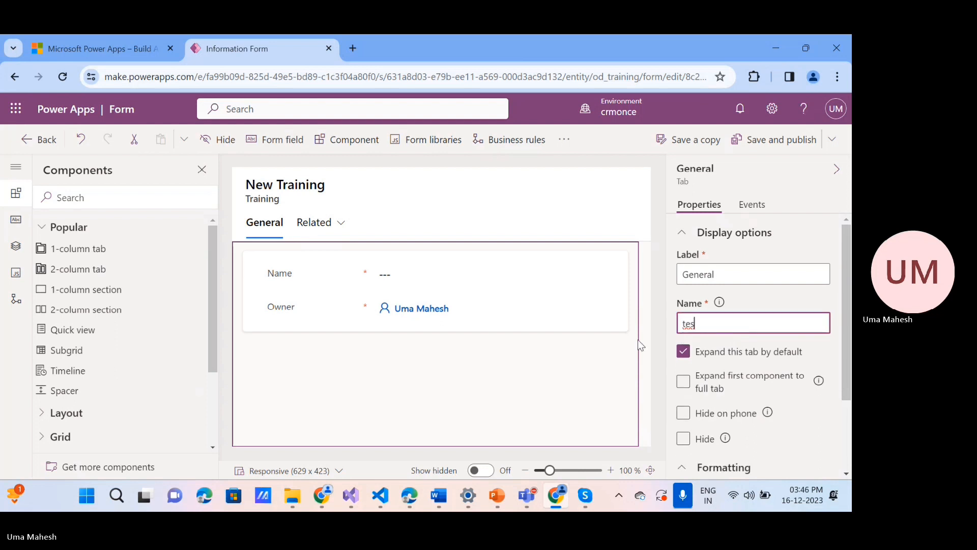
click(599, 355)
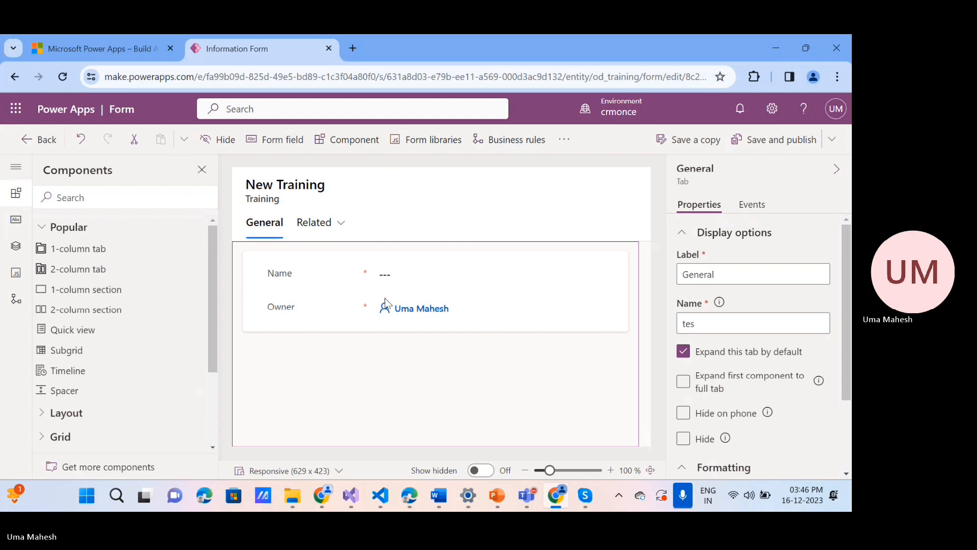
click(84, 257)
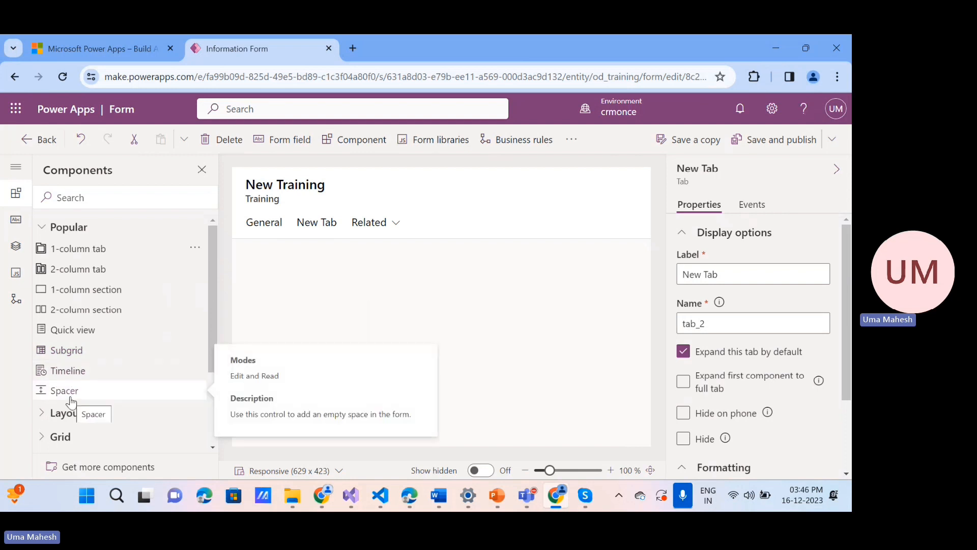
- Start adding a tabbed section from the Layout components, with a subgrid as its tab content
click(43, 420)
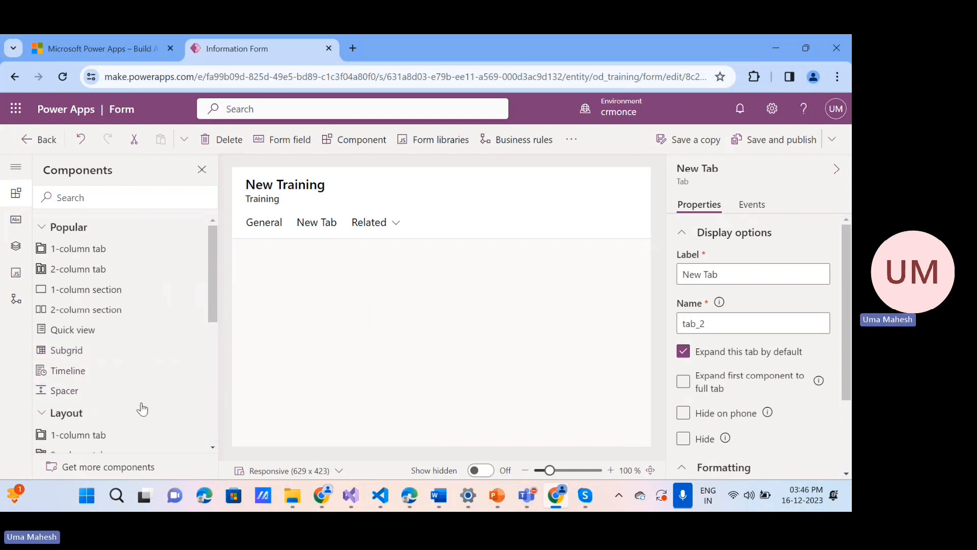
scroll(215, 351, down, 5)
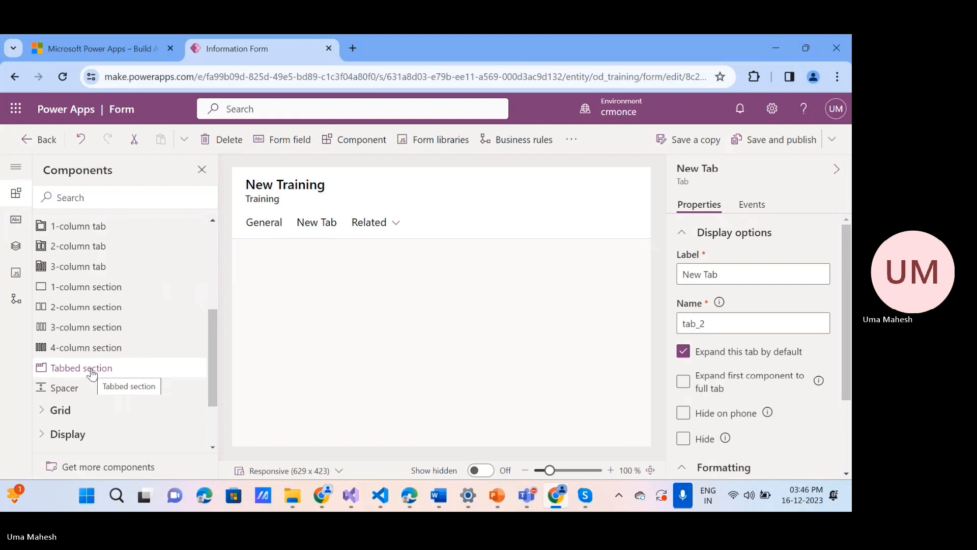
drag(92, 374, 263, 252)
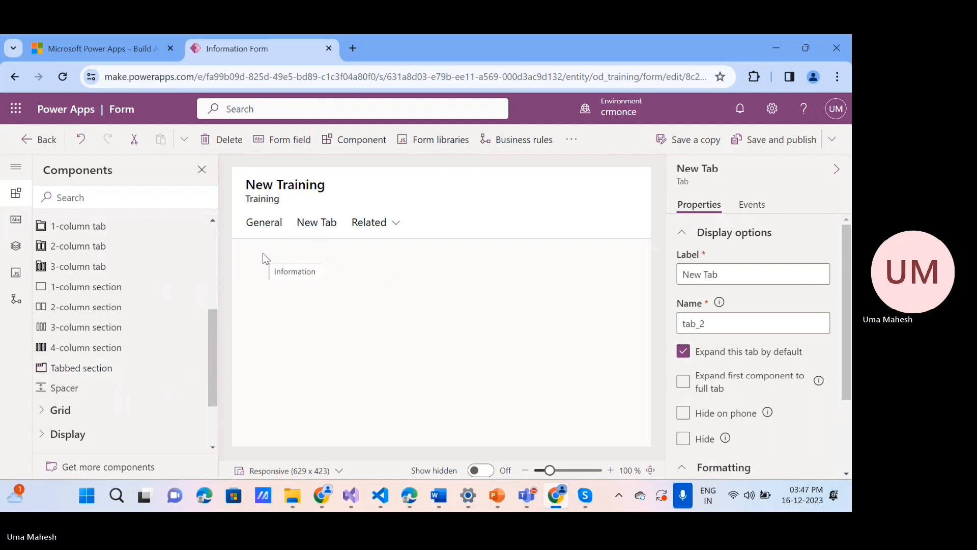
click(94, 371)
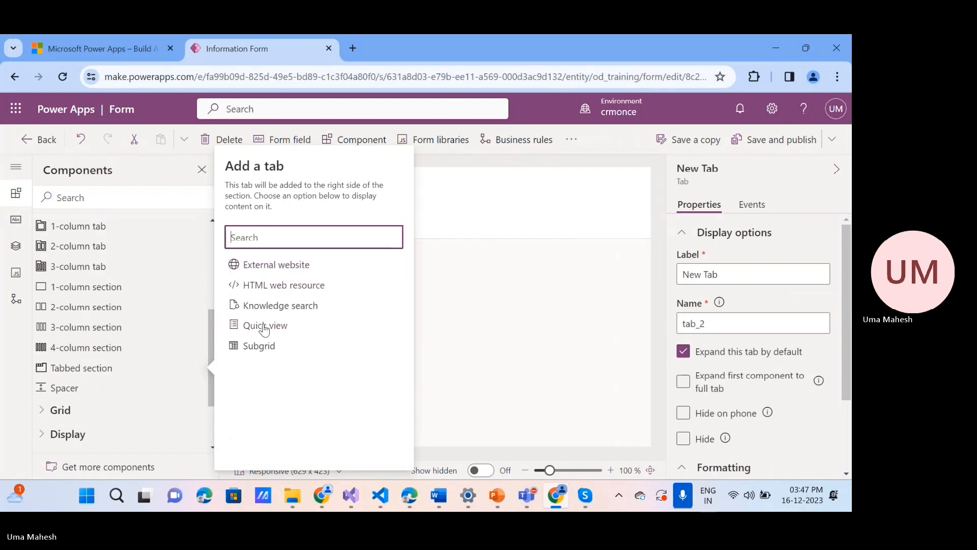
click(262, 347)
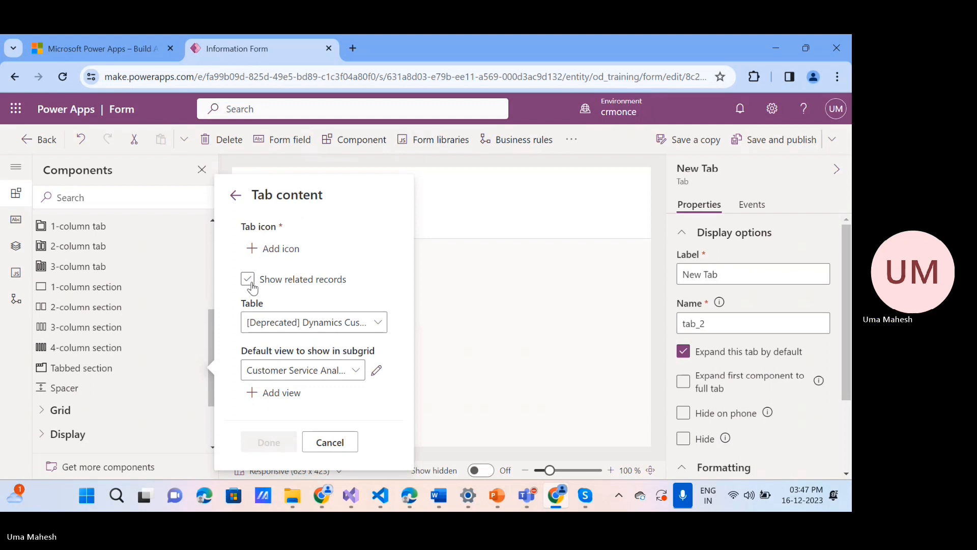
- Turn on Show related records for the subgrid in the tab content settings
click(252, 288)
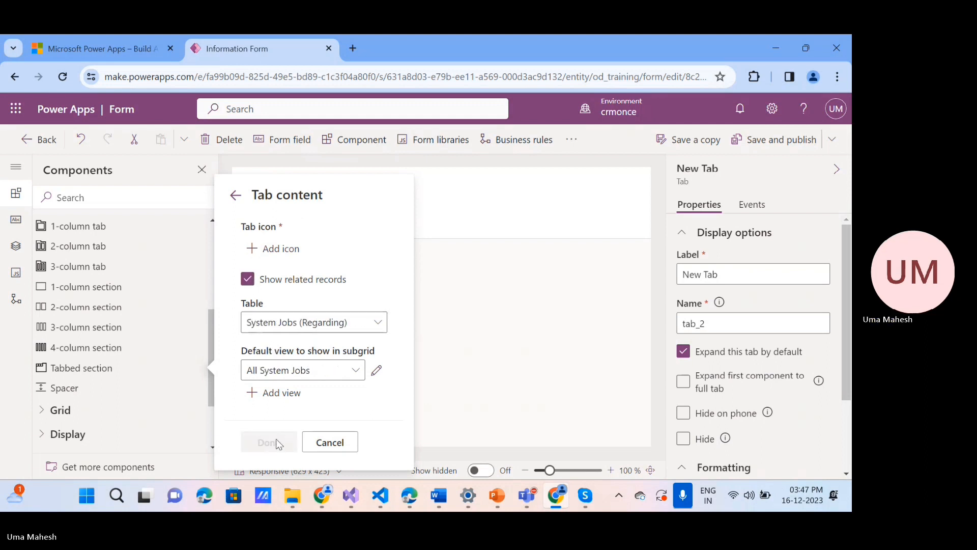
click(248, 280)
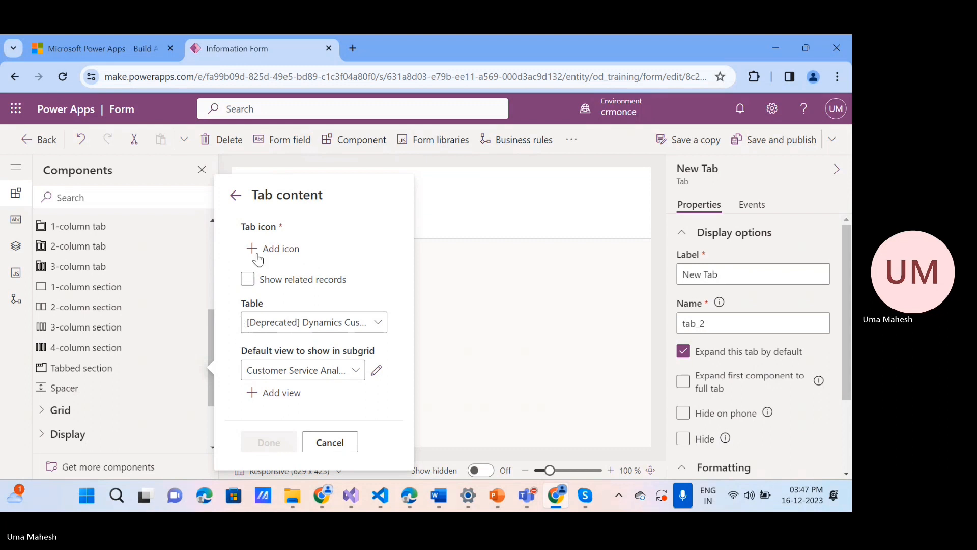
click(247, 281)
click(248, 282)
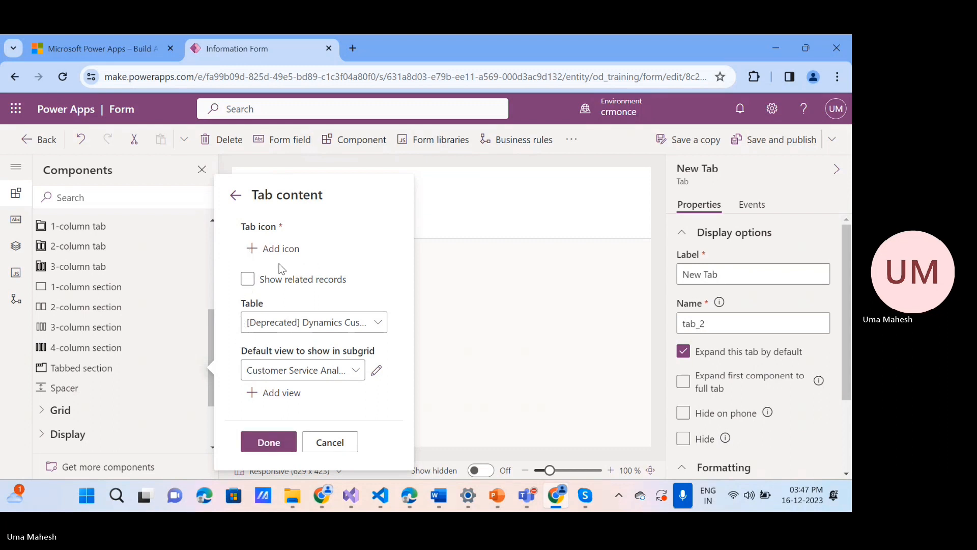
click(274, 445)
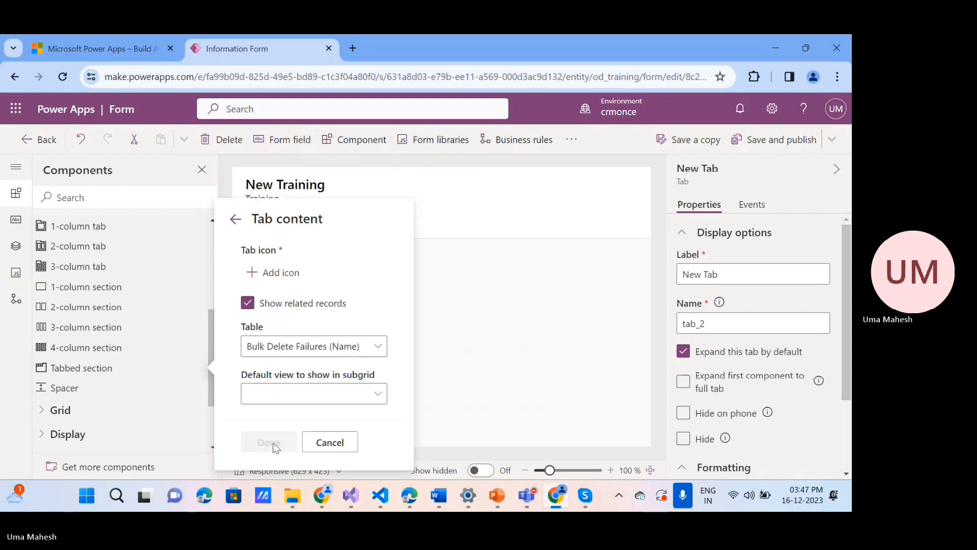
- Use the LeadManagement ribbon image web resource as the tab icon and finish adding the subgrid tab
click(273, 278)
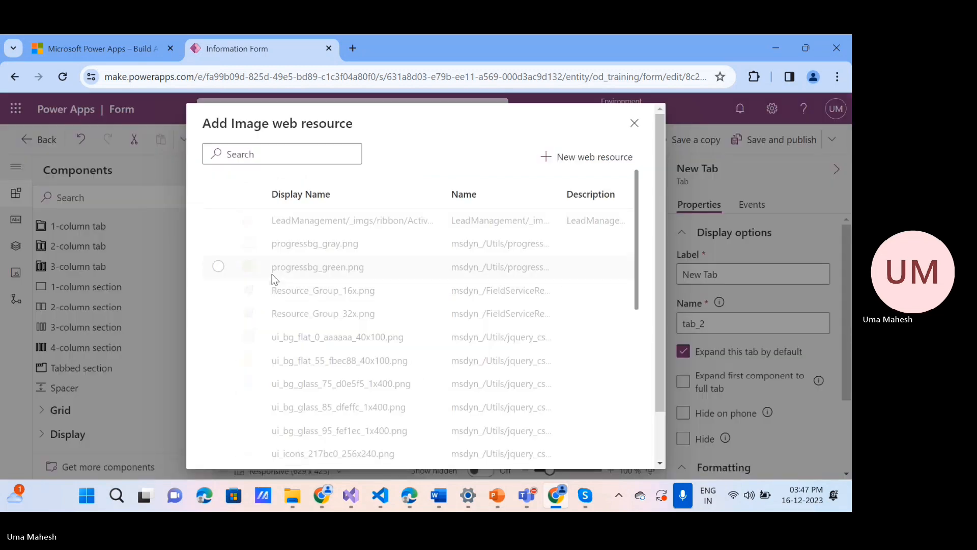
click(219, 221)
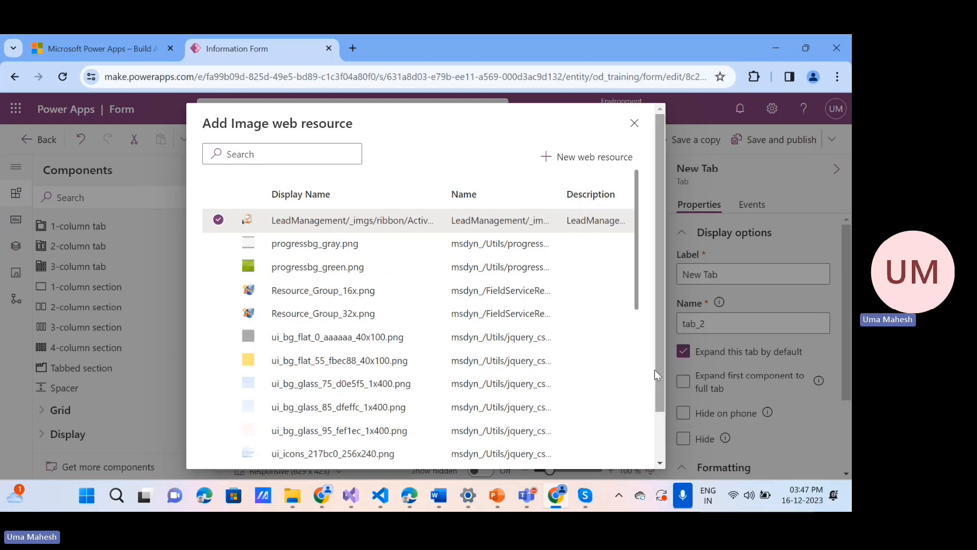
scroll(658, 442, down, 2)
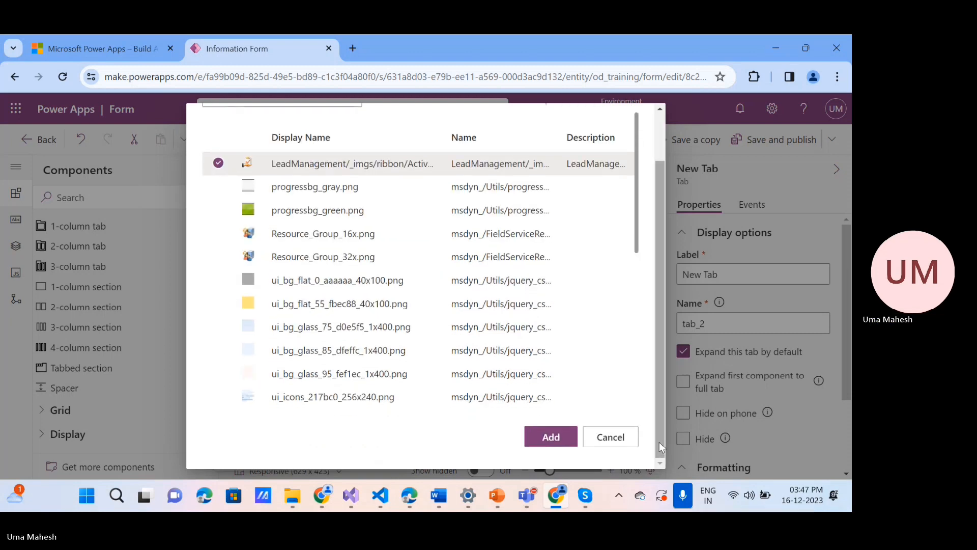
click(540, 433)
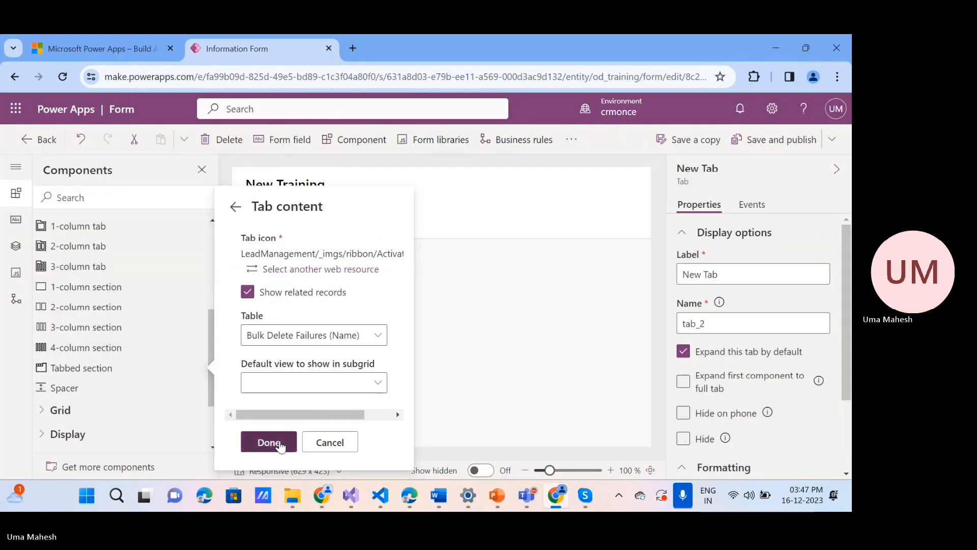
click(282, 444)
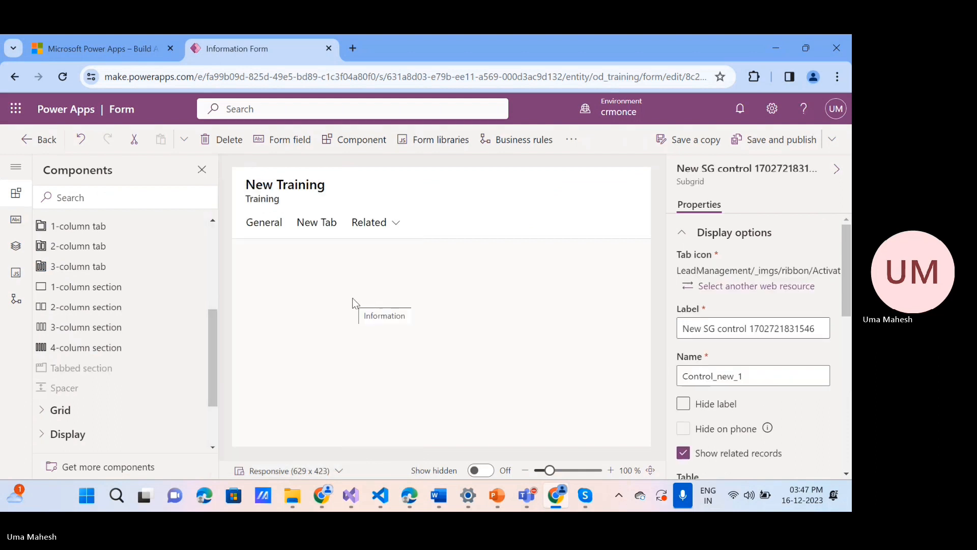
- Open the new tab, inspect its Reference Panel Section's properties, and review the Display components
click(308, 228)
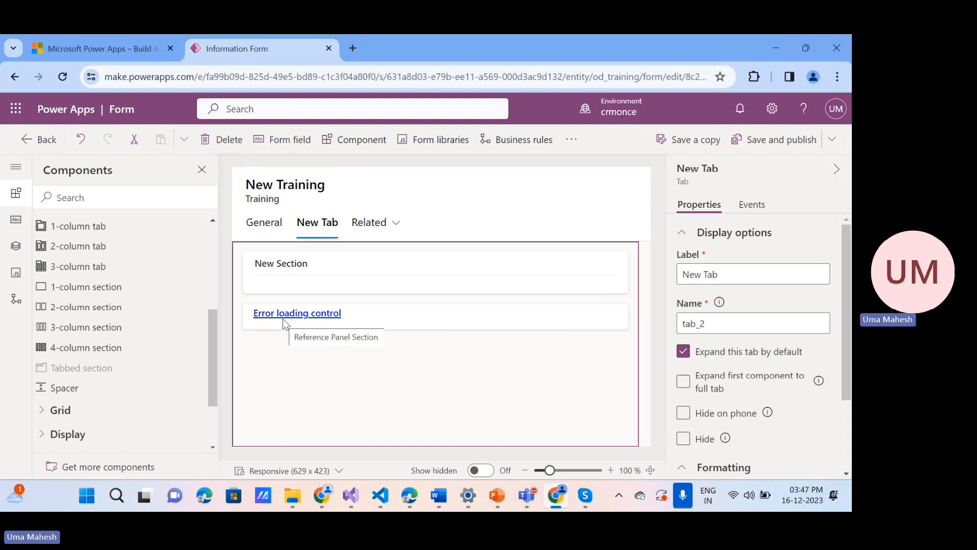
click(408, 321)
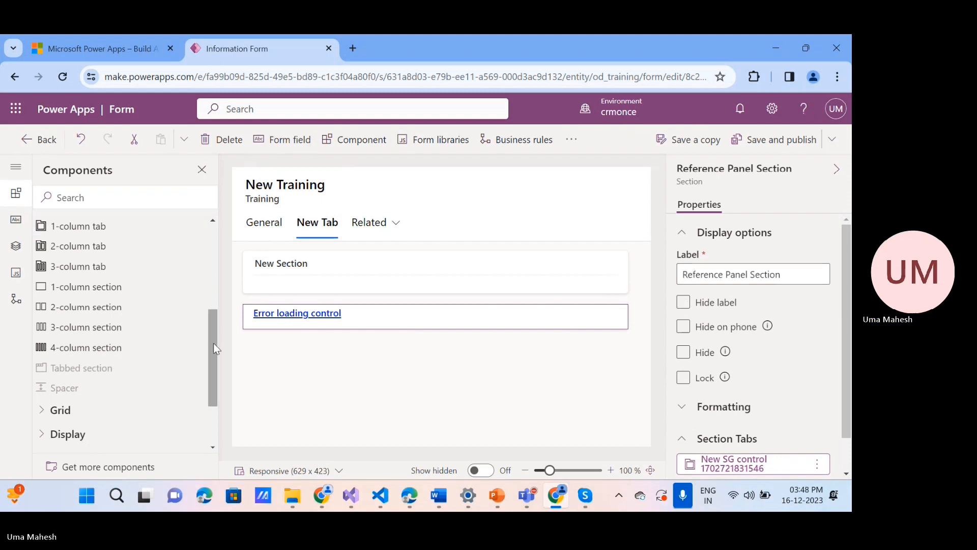
click(50, 433)
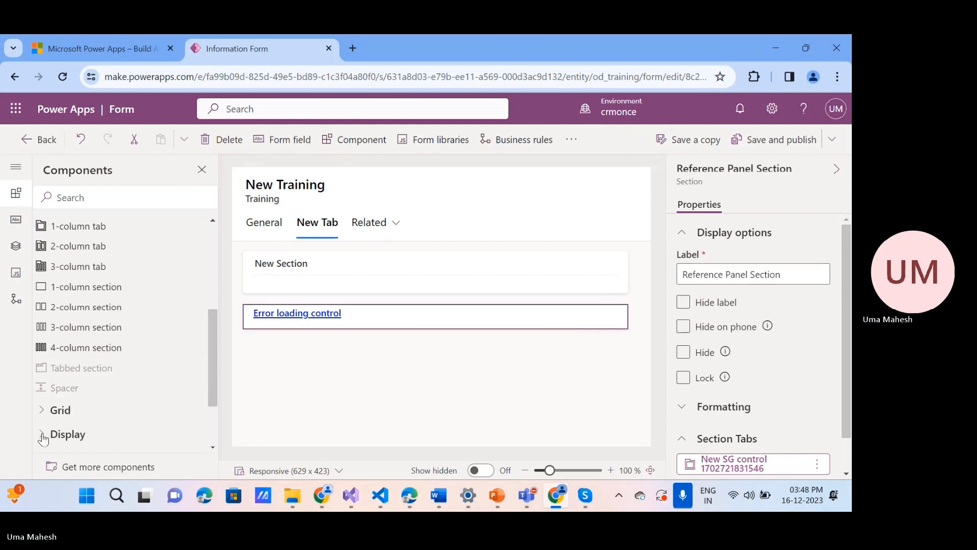
scroll(208, 393, down, 5)
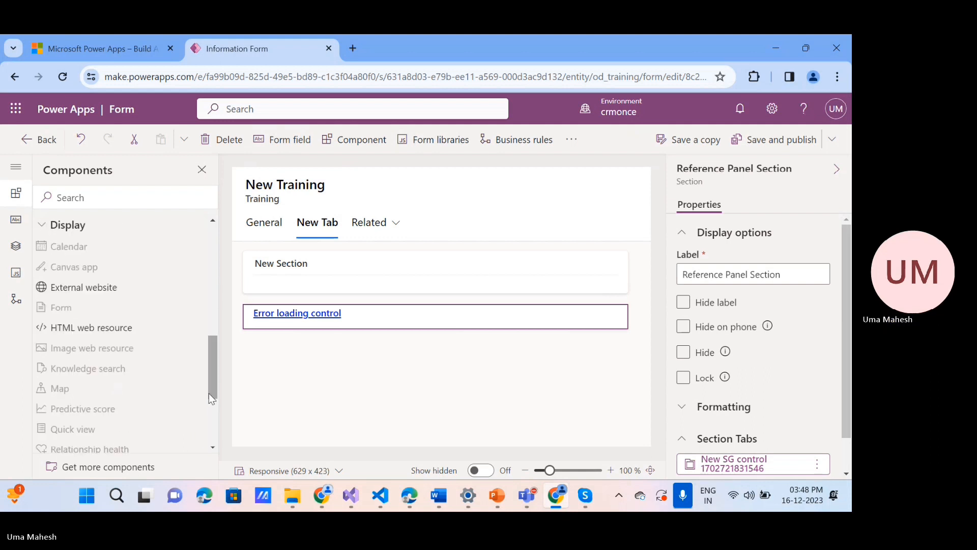
- Select New Section in the New Tab and examine the Power BI and Media components and the Who Knows Whom description
scroll(210, 398, down, 3)
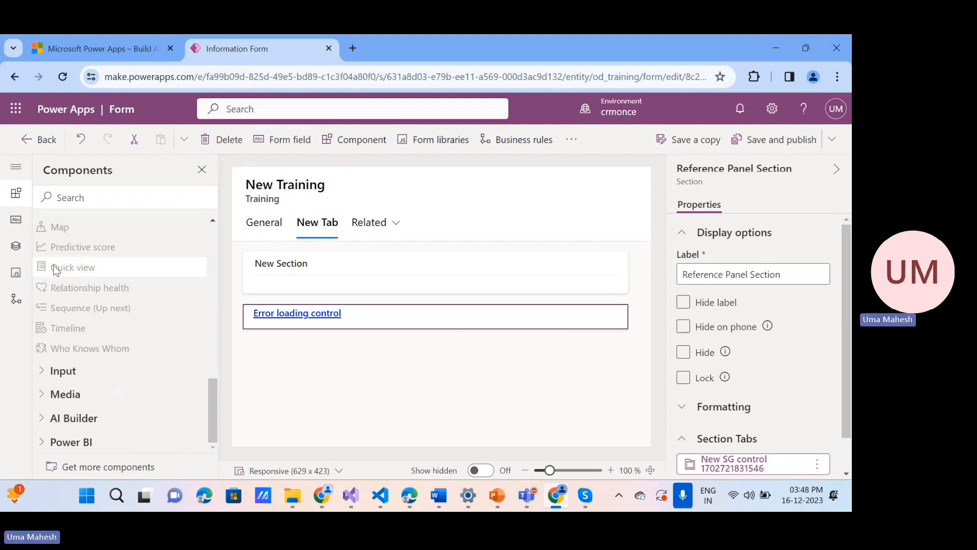
click(356, 285)
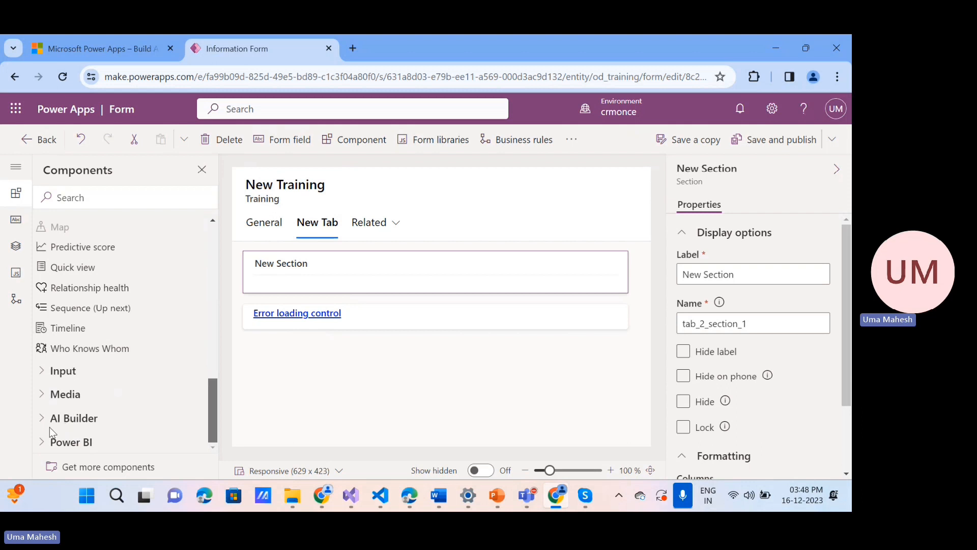
click(46, 441)
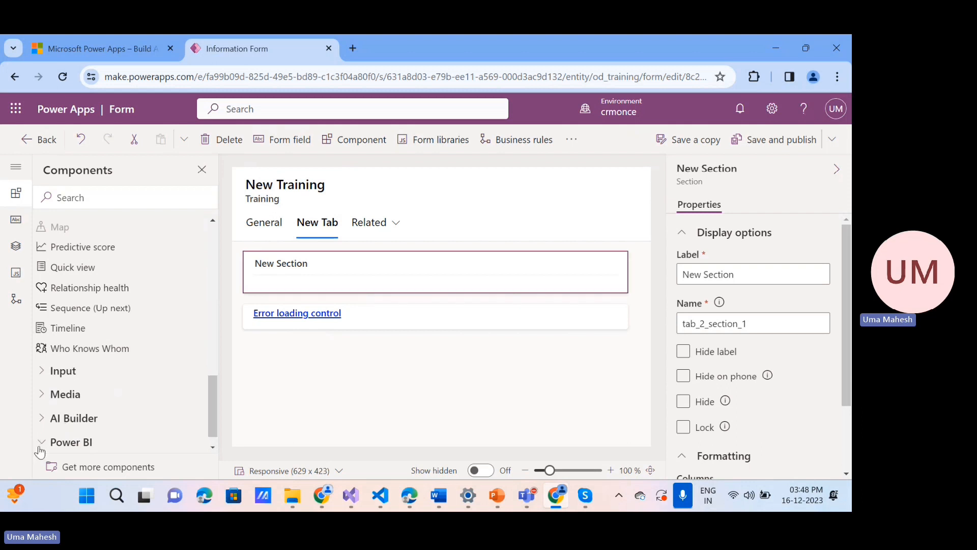
click(213, 448)
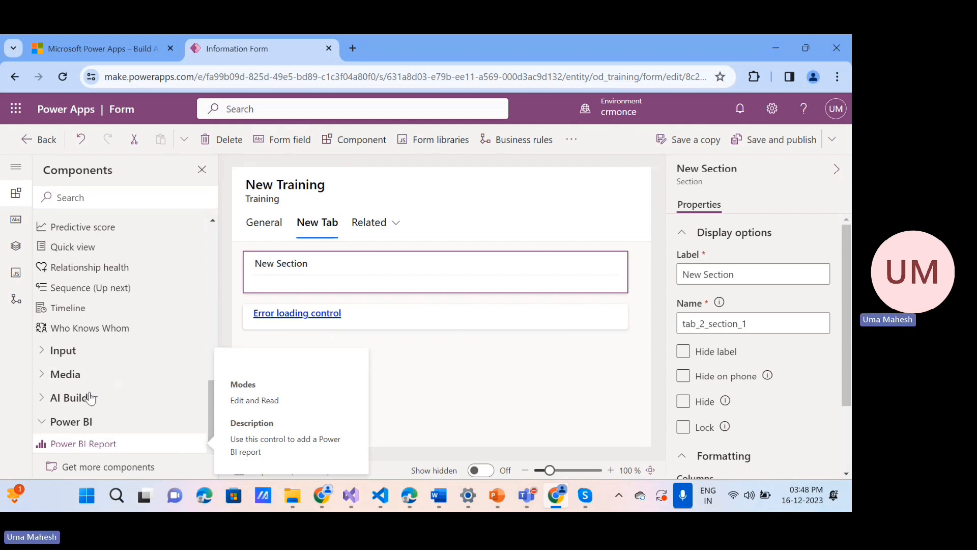
click(42, 375)
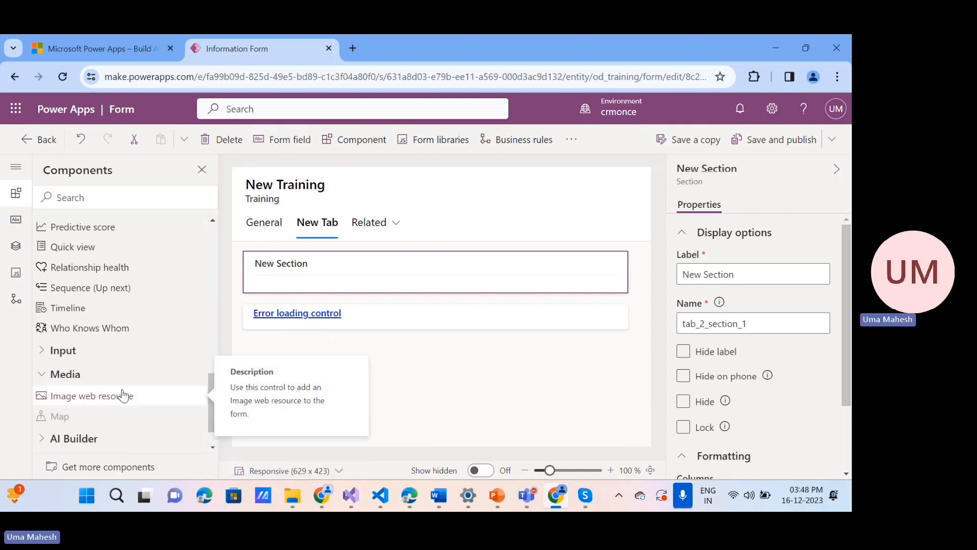
mouse_move(65, 417)
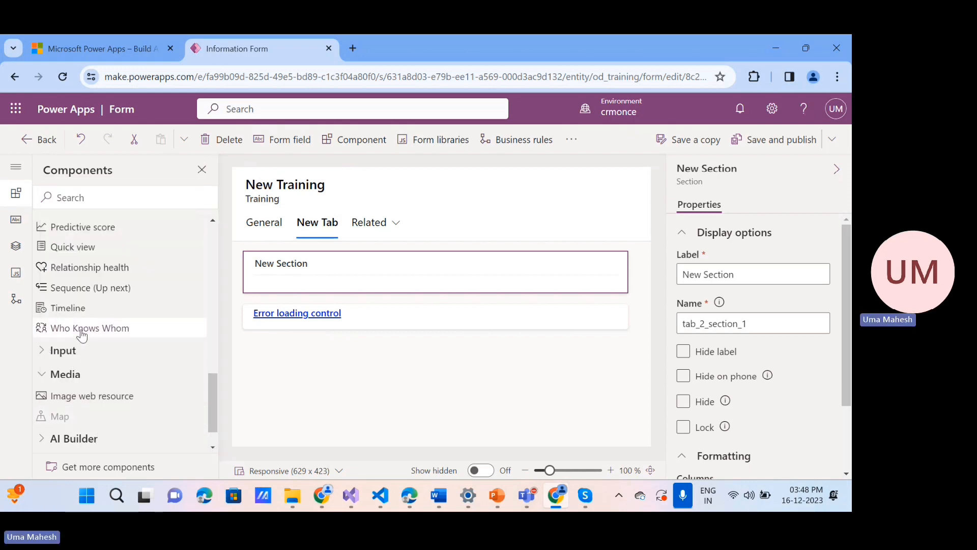
mouse_move(83, 335)
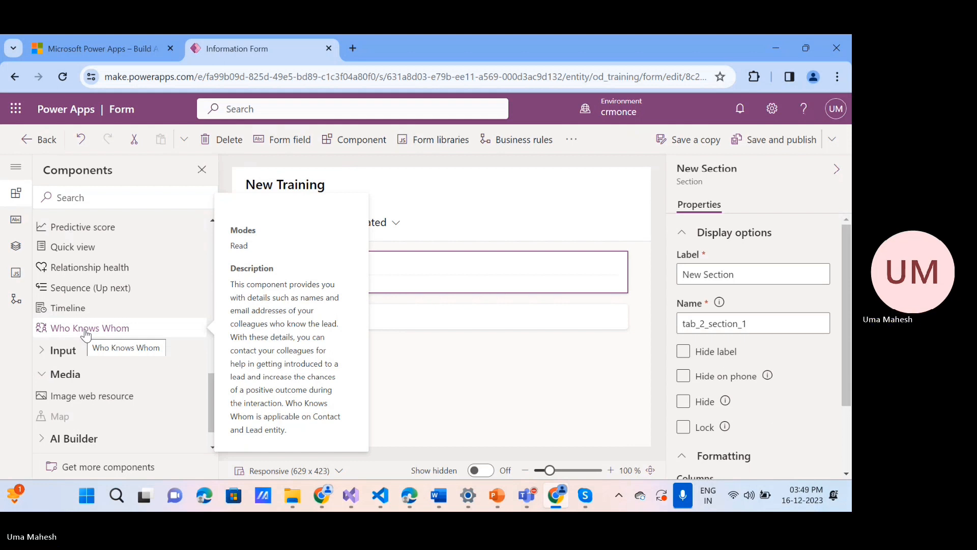
- Expand the Input components and examine the available controls, such as Business card reader, Star Rating and Toggle
click(42, 356)
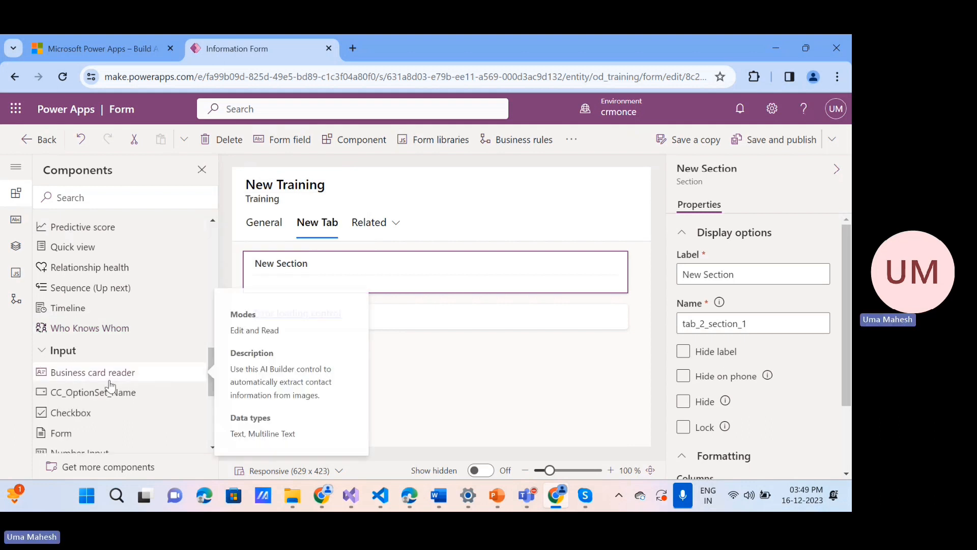
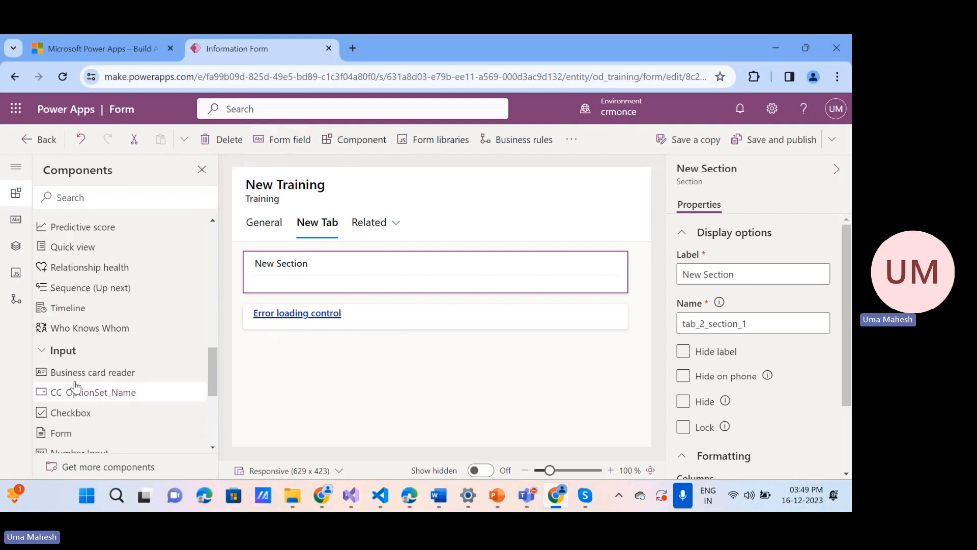
mouse_move(207, 394)
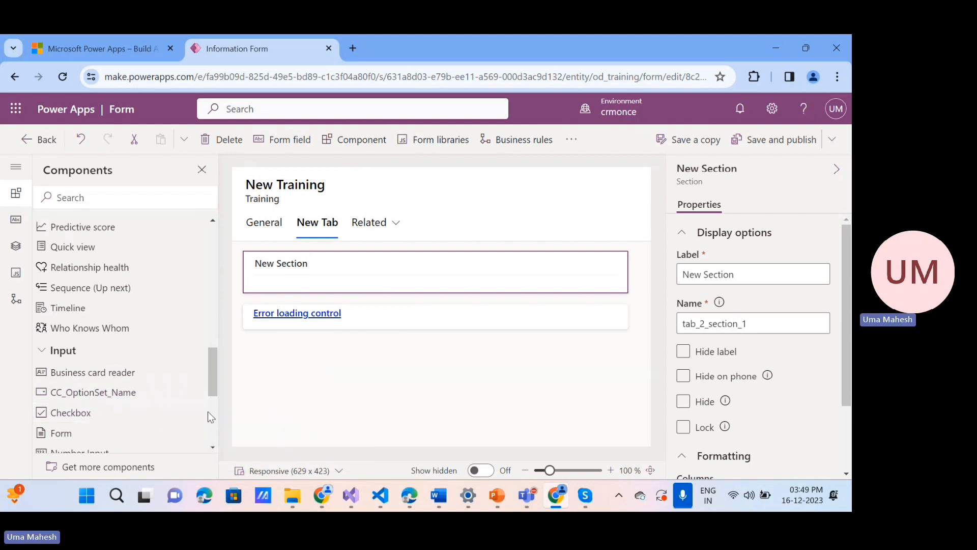
scroll(207, 412, down, 4)
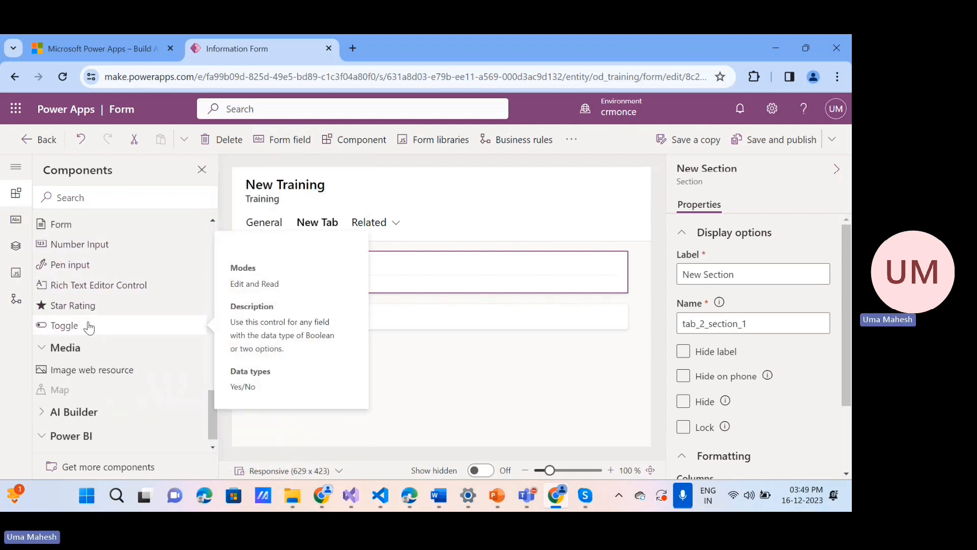
mouse_move(84, 306)
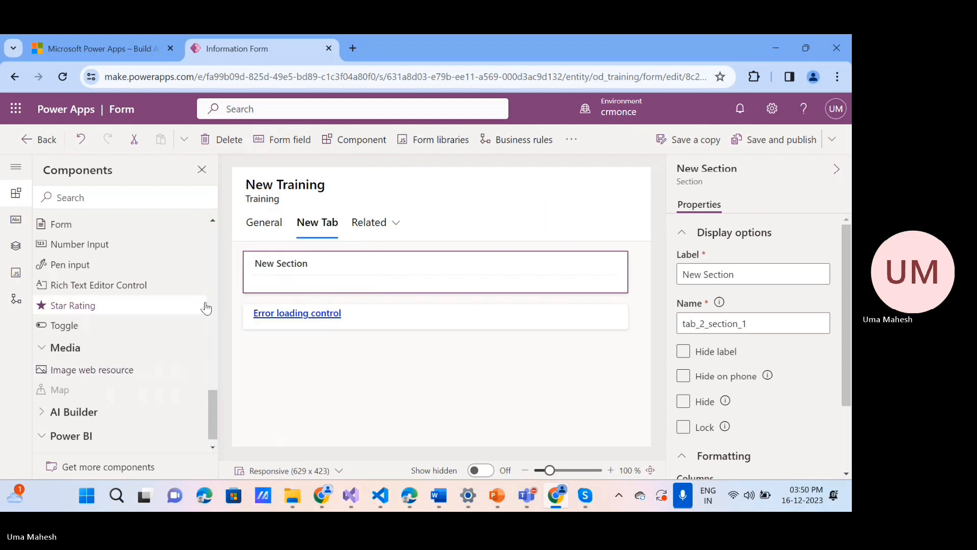
click(213, 222)
click(213, 222)
click(213, 223)
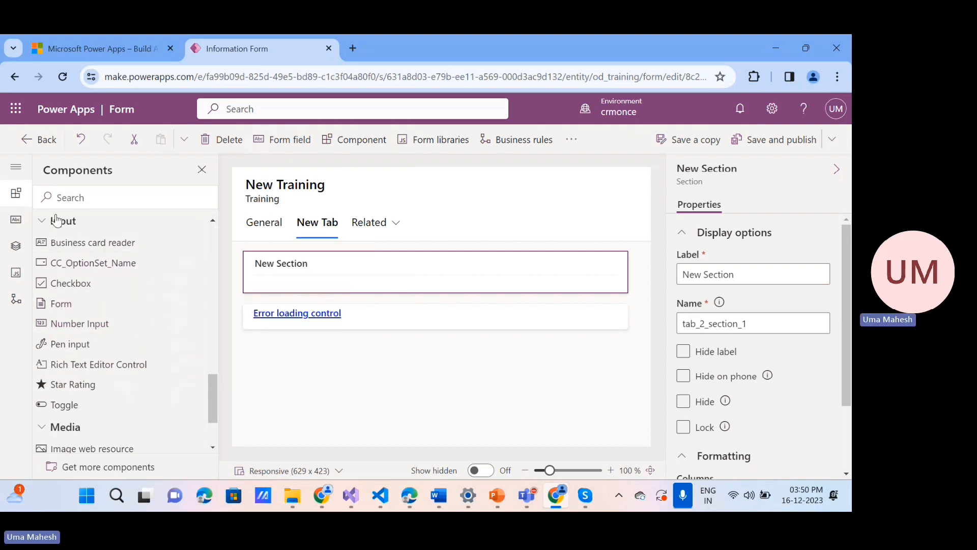
- Collapse the Input components and review the Display components, including Relationship health, Canvas app and External website
click(41, 221)
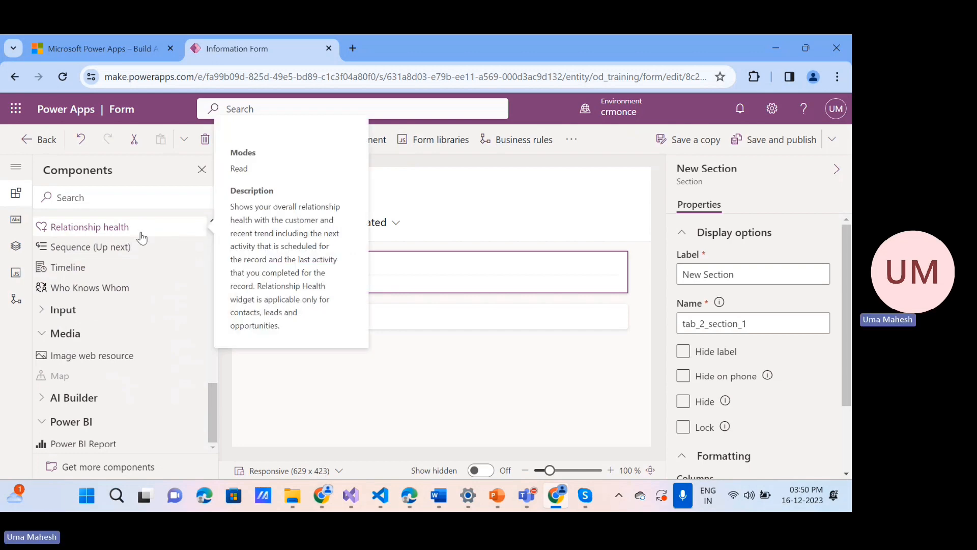
mouse_move(104, 233)
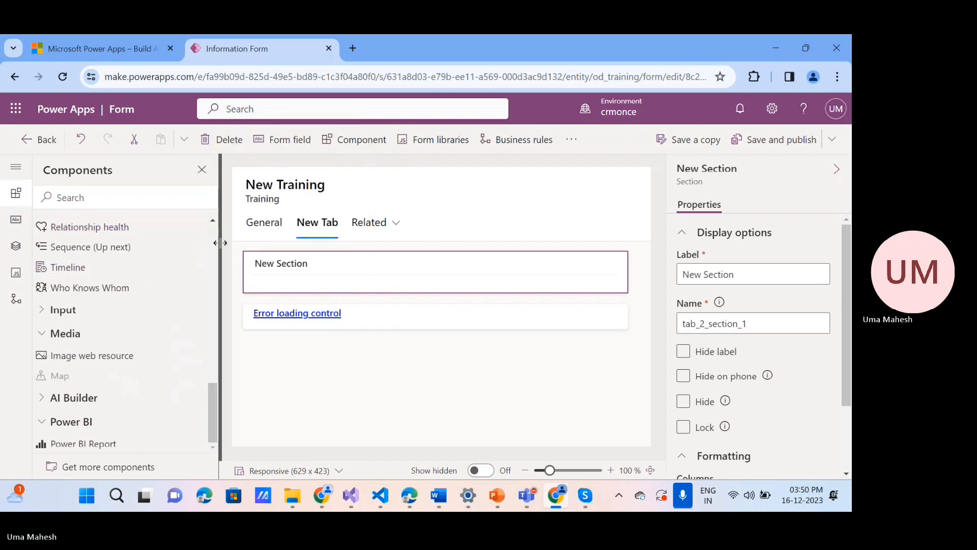
scroll(209, 239, up, 4)
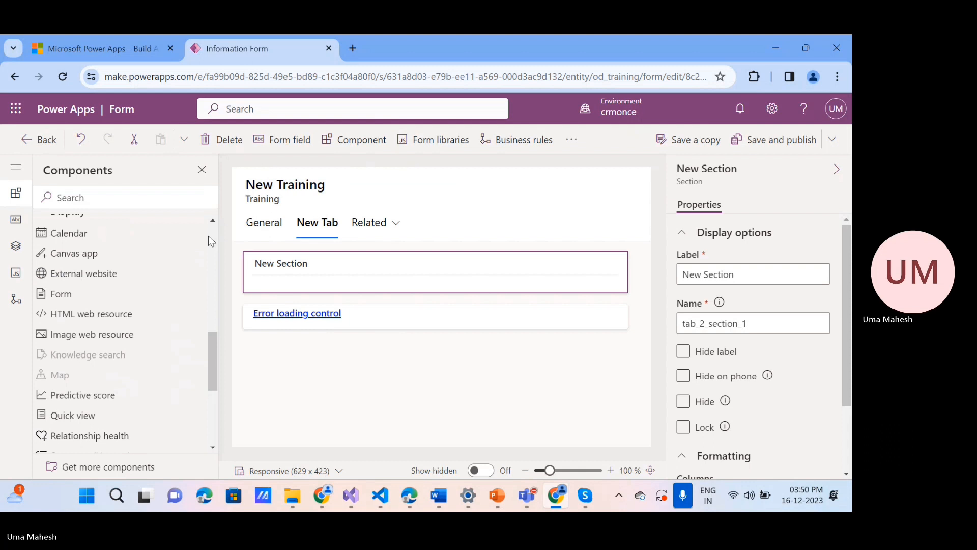
scroll(209, 236, up, 1)
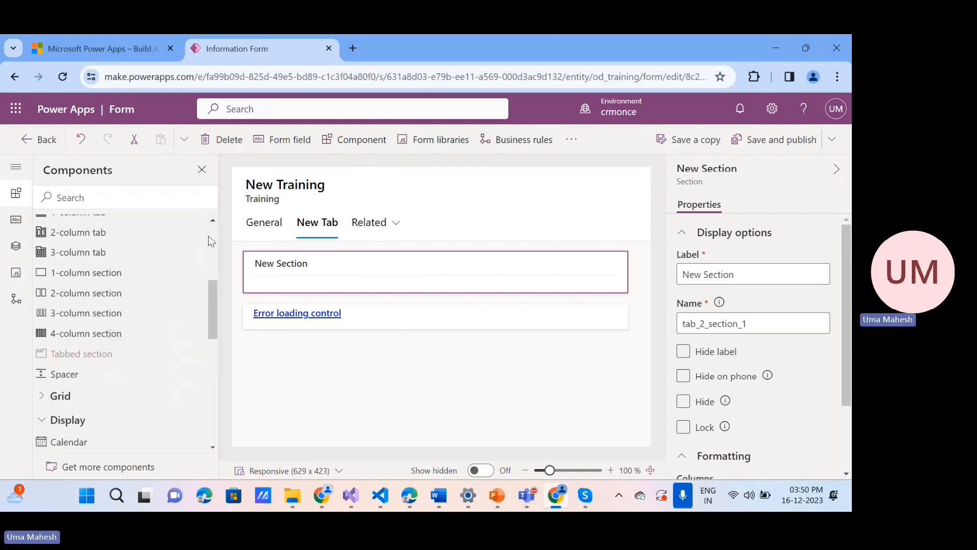
scroll(210, 357, down, 4)
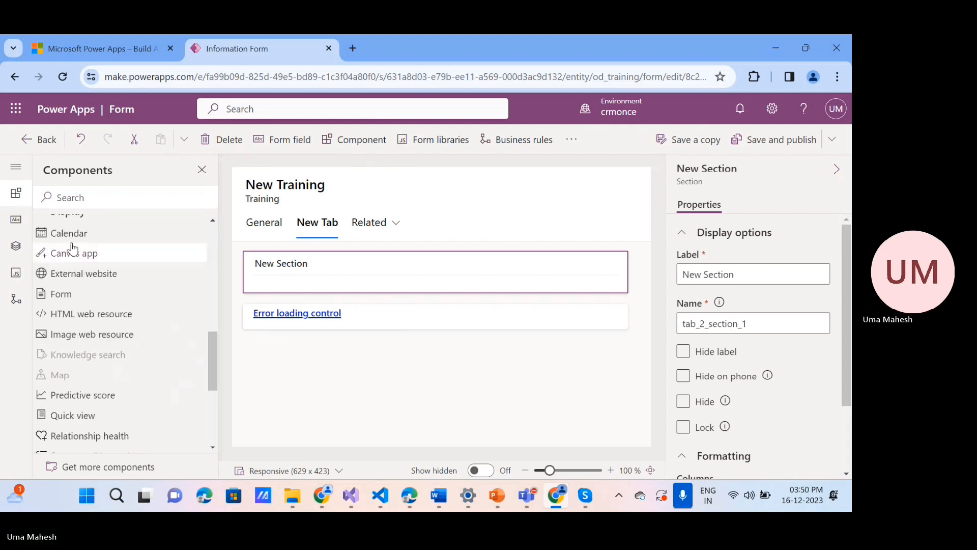
mouse_move(72, 256)
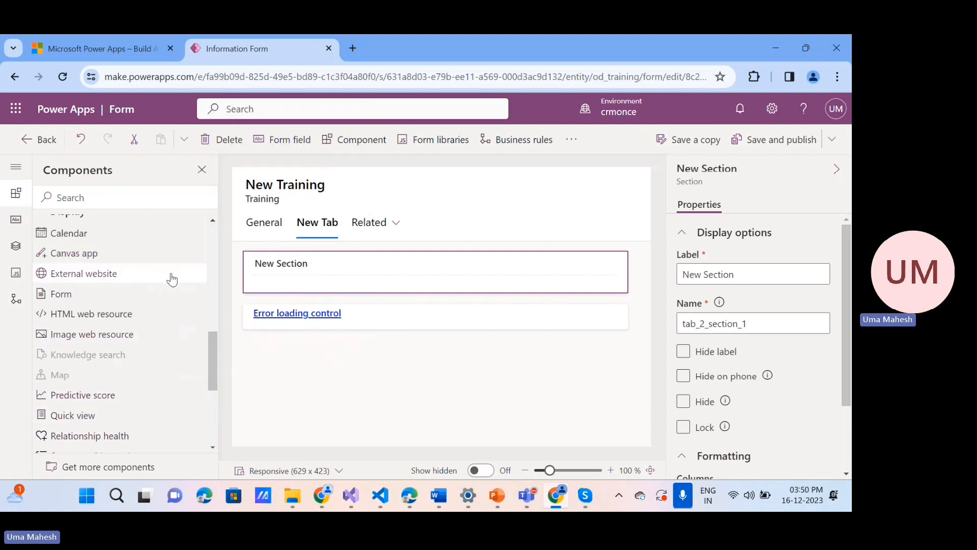
mouse_move(204, 299)
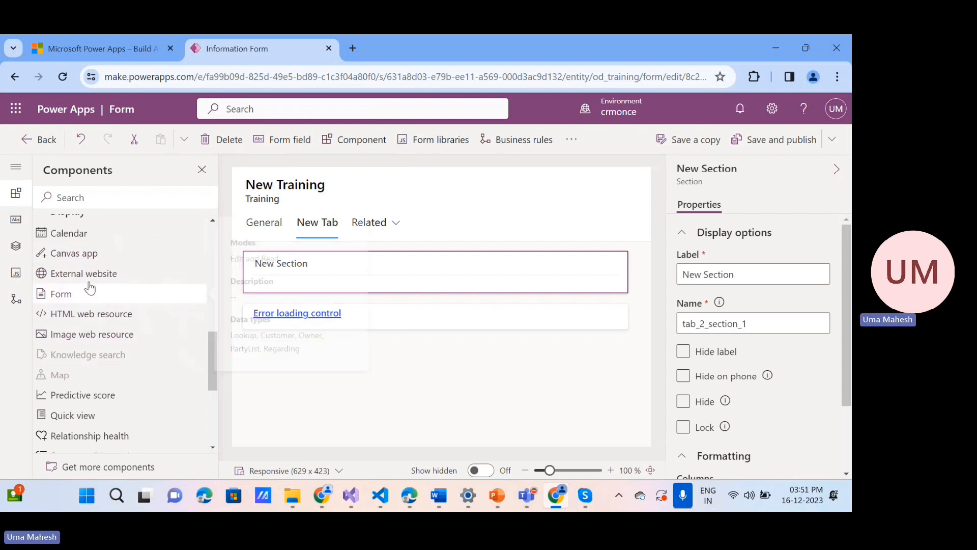
mouse_move(108, 274)
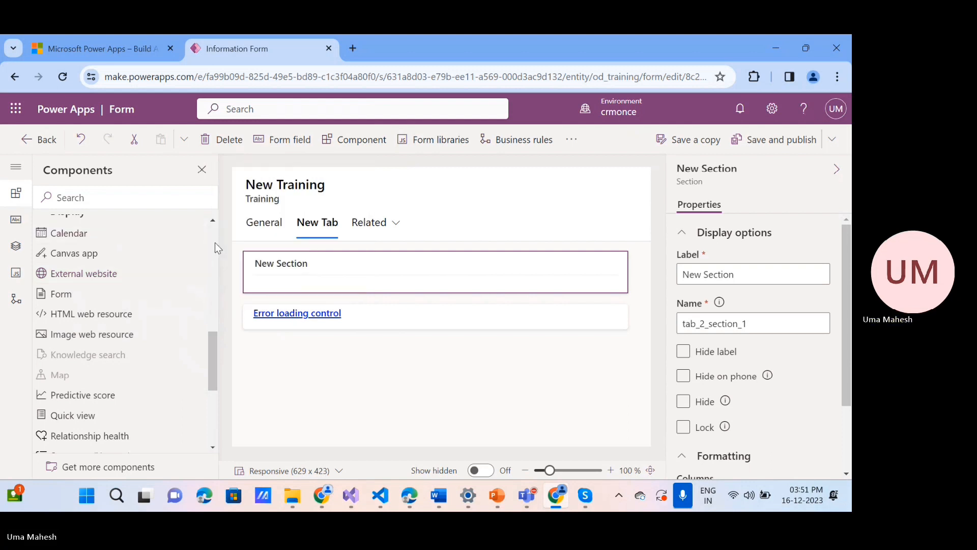
scroll(216, 242, up, 4)
scroll(216, 242, up, 5)
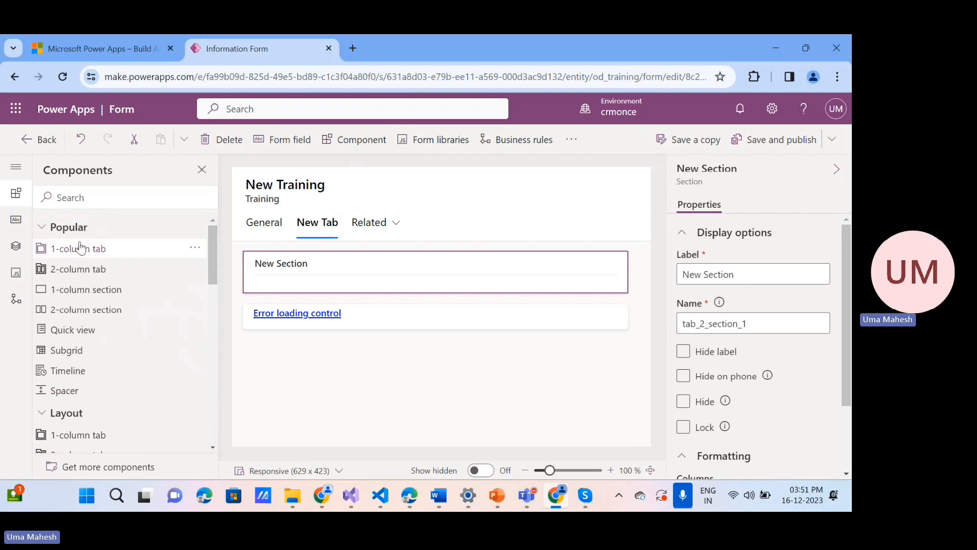
- Review the form's unused table columns, tree view, form libraries and business rules, collapsing New Tab in the tree
click(16, 223)
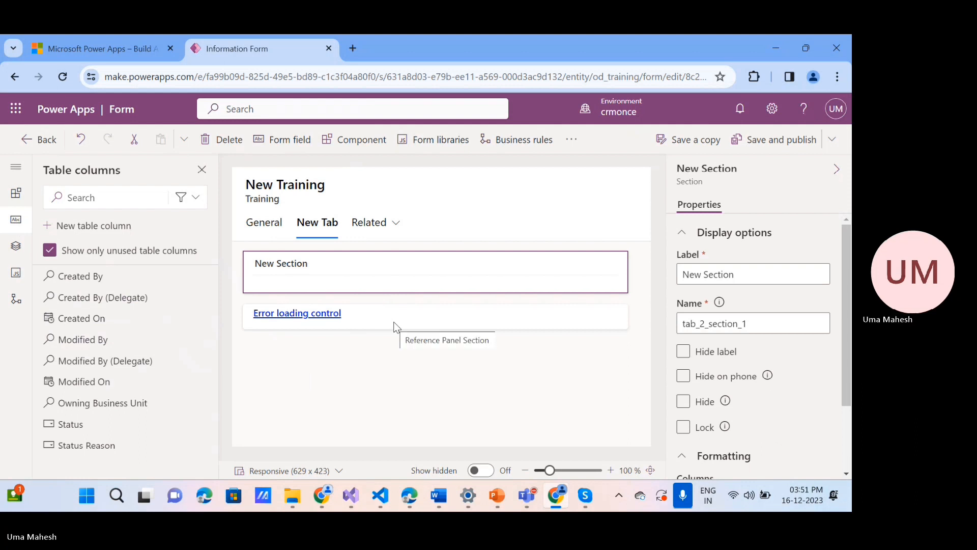
click(16, 248)
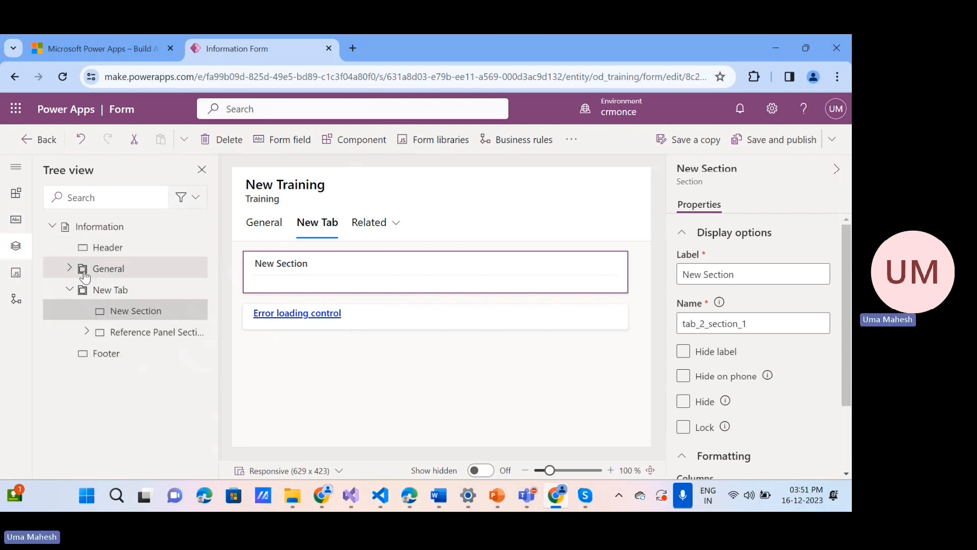
click(69, 291)
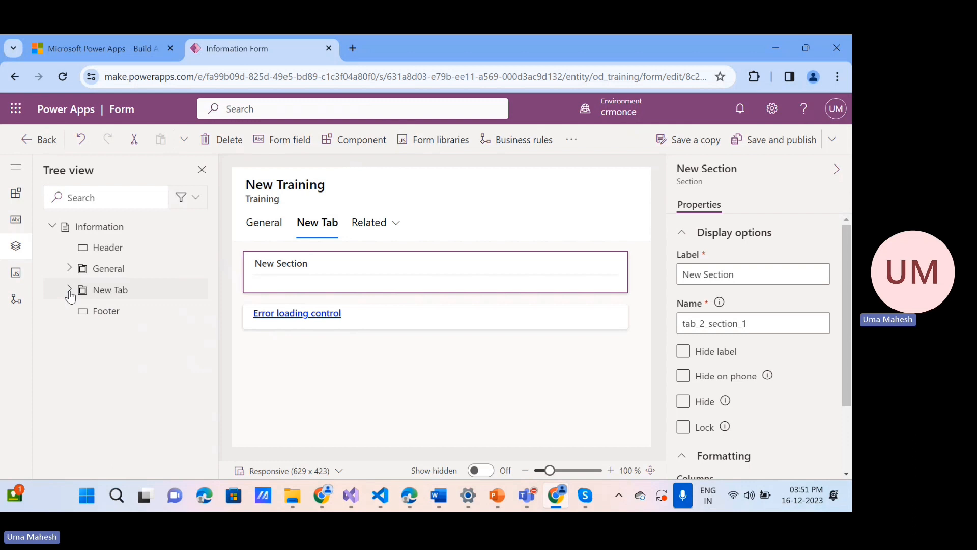
click(15, 277)
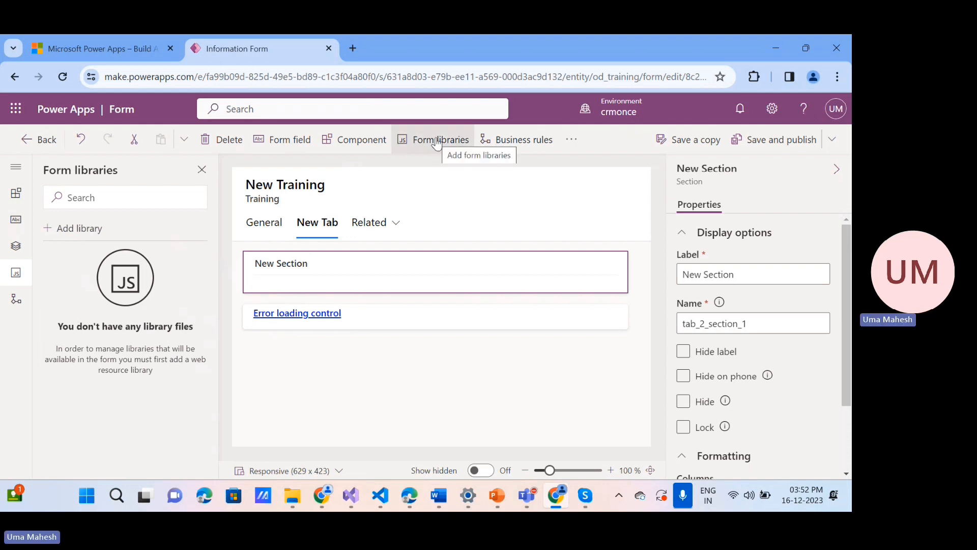
click(17, 300)
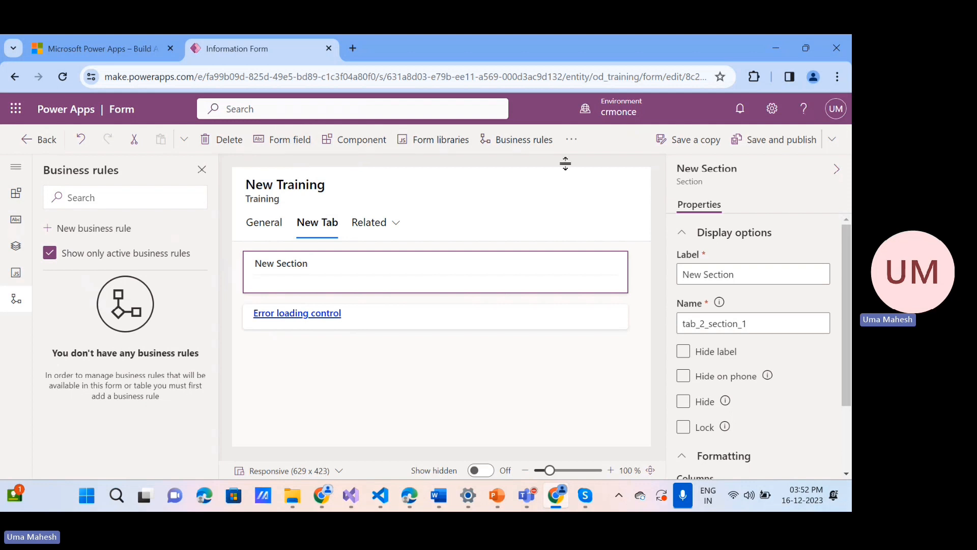
- Inspect the Information form's properties and events, and briefly view the JavaScript libraries available for its event handlers
click(572, 142)
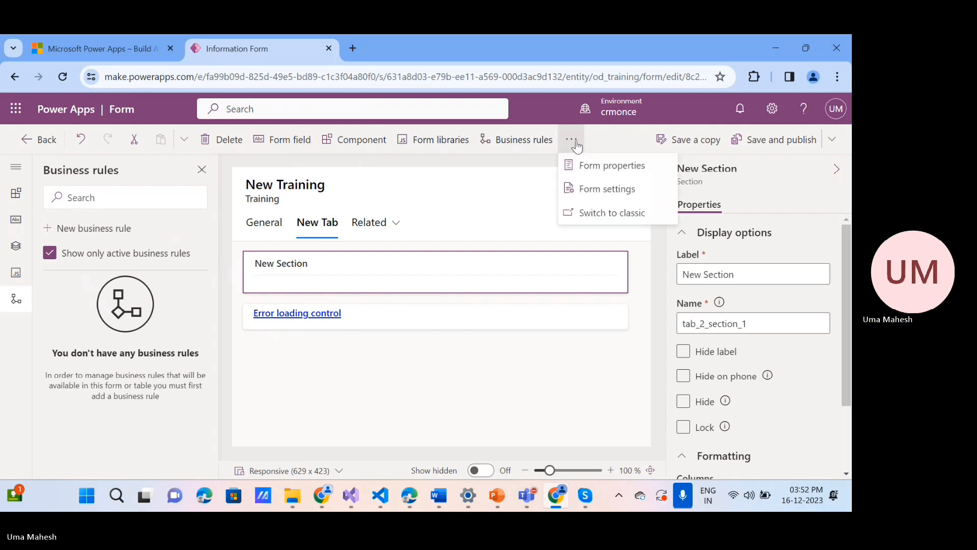
click(605, 166)
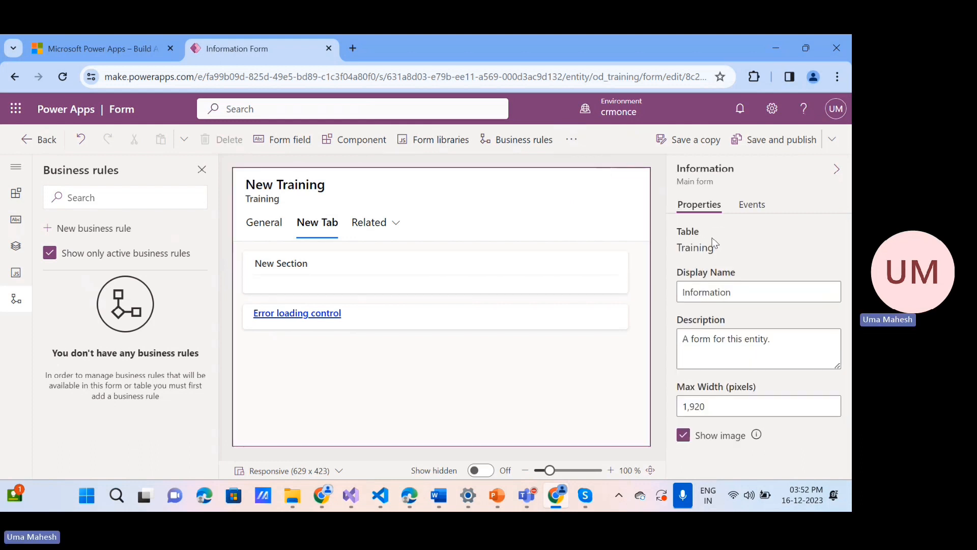
click(749, 206)
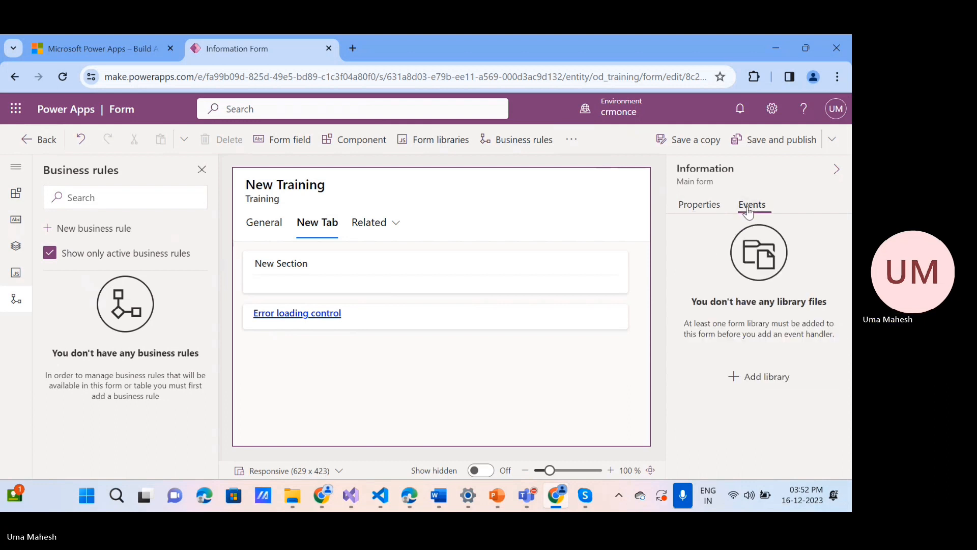
click(701, 205)
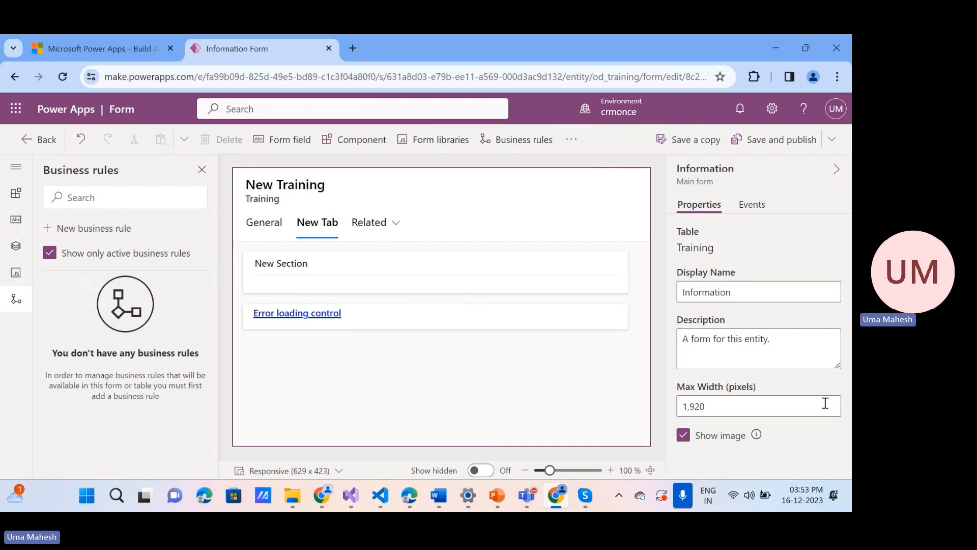
click(748, 207)
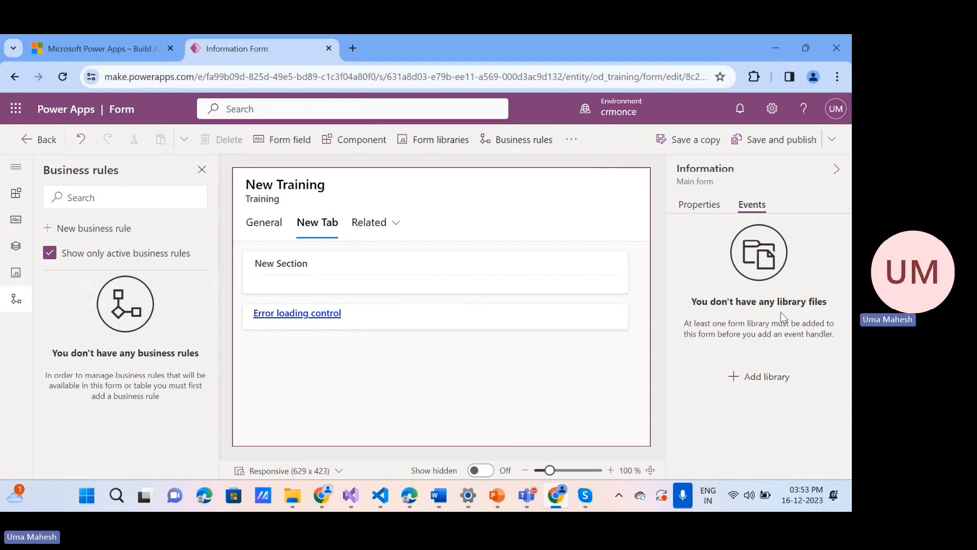
click(769, 379)
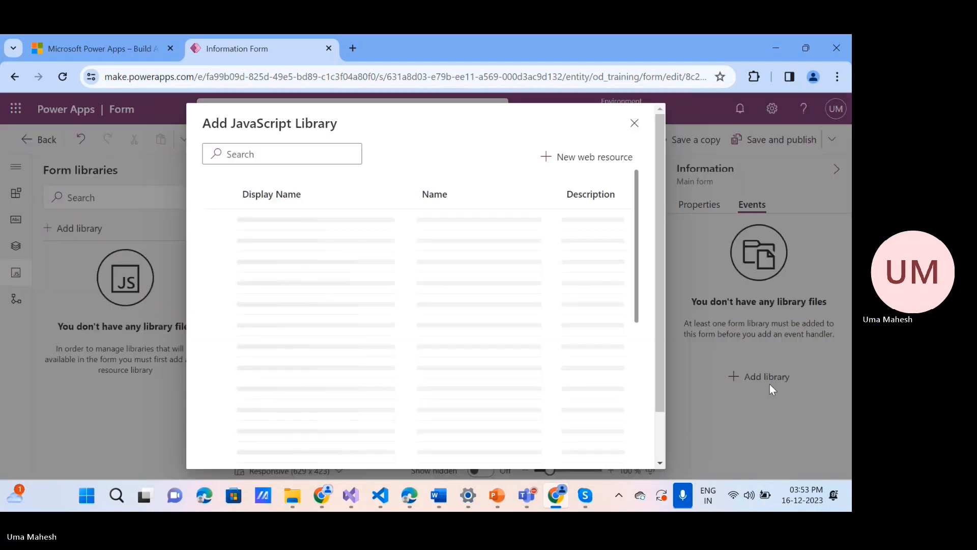
click(634, 124)
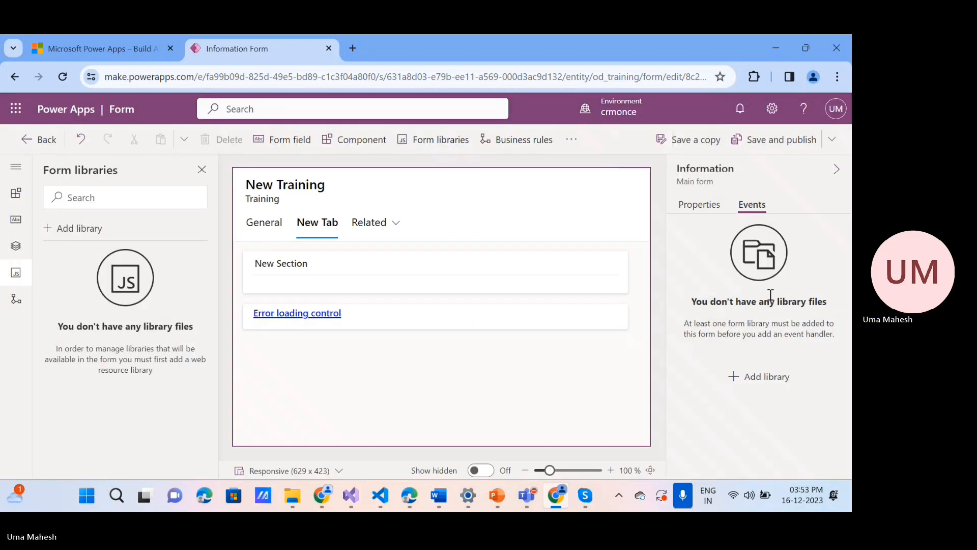
- Open the form settings and review the security role options, briefly switching to Specific security roles before reselecting Everyone
click(572, 141)
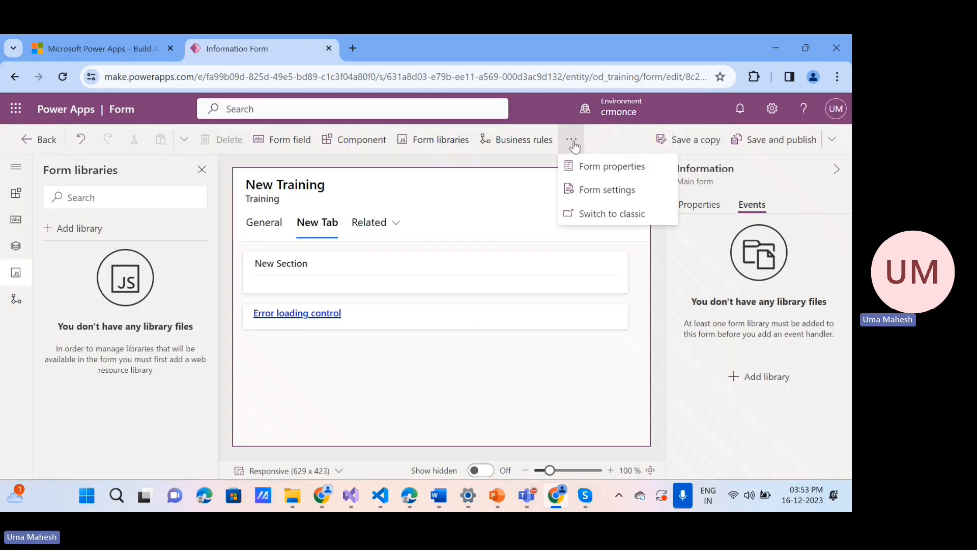
click(597, 191)
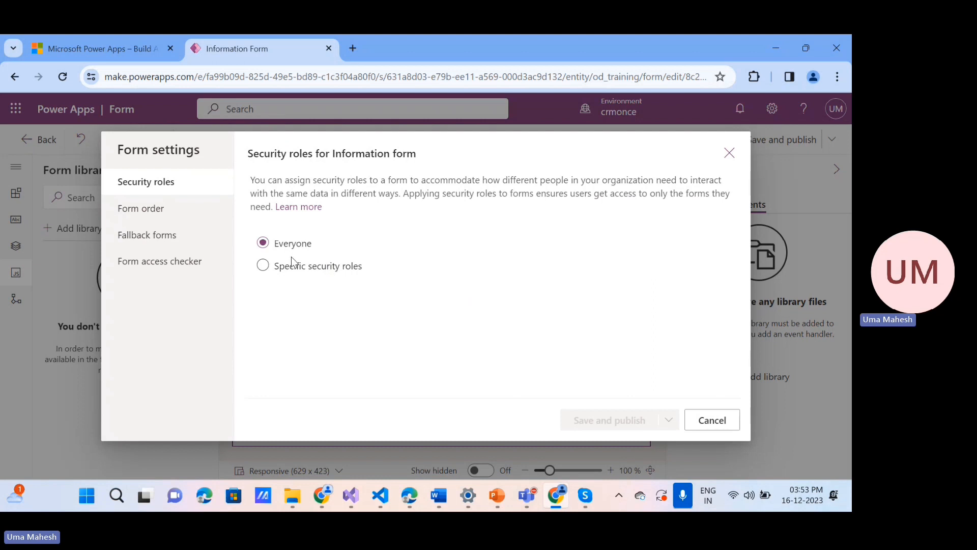
click(263, 267)
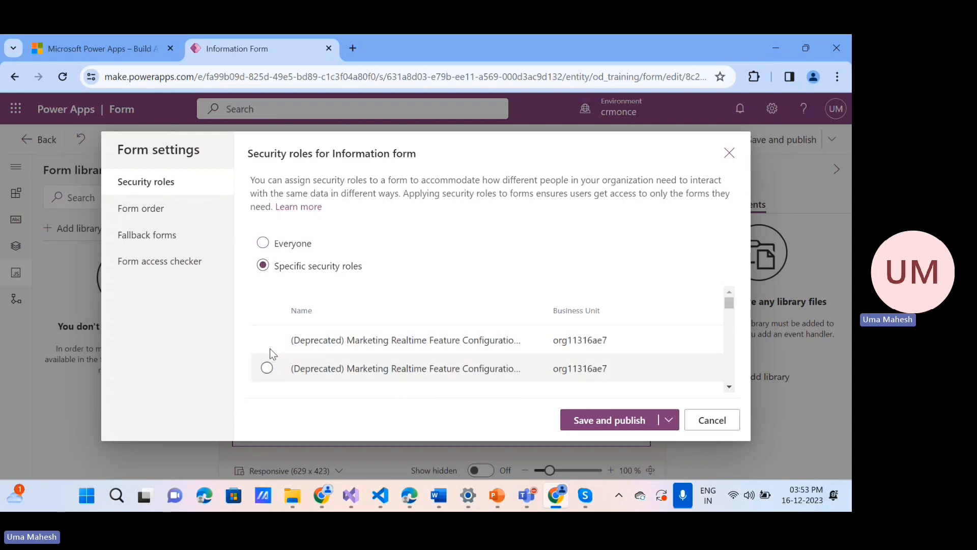
click(264, 244)
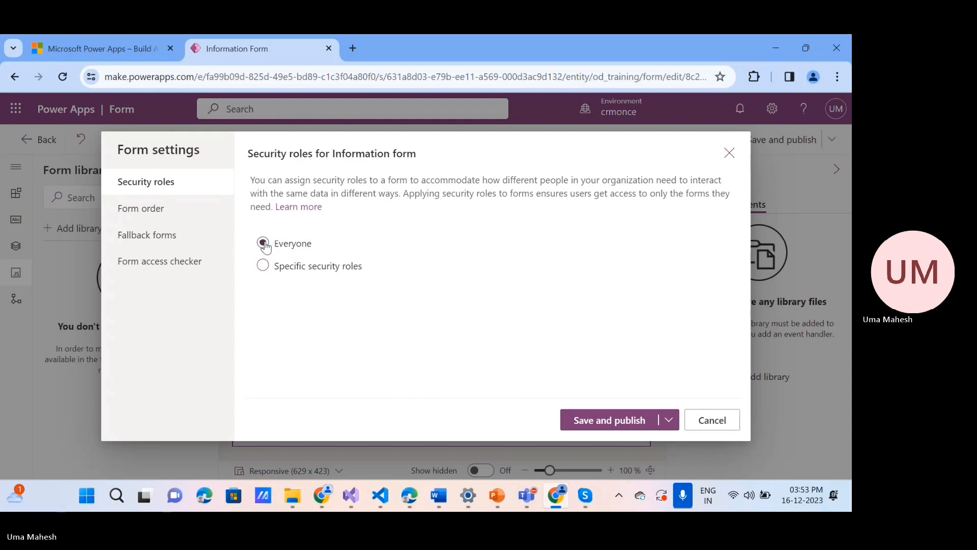
- Review the form order, fallback forms and form access checker settings, and close the form settings discarding changes
click(179, 221)
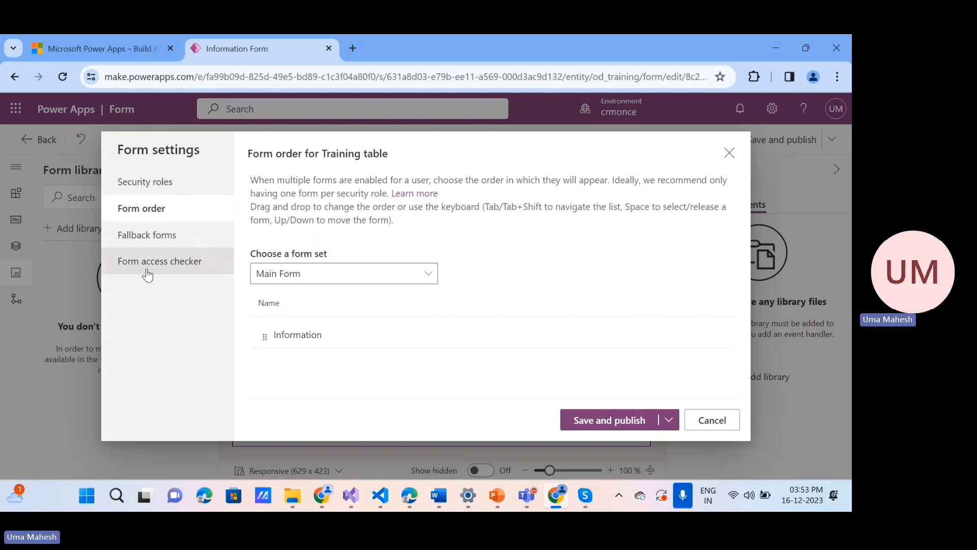
click(170, 239)
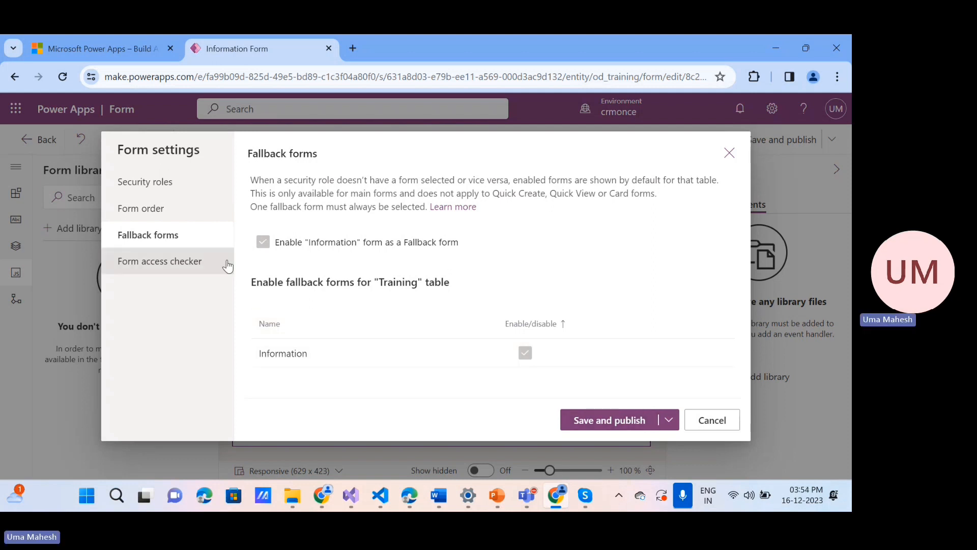
click(185, 260)
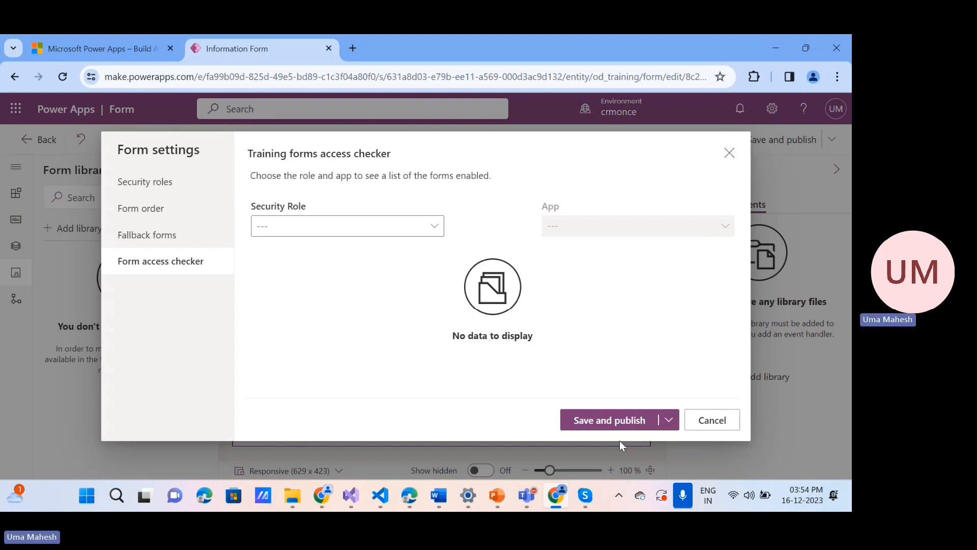
click(729, 153)
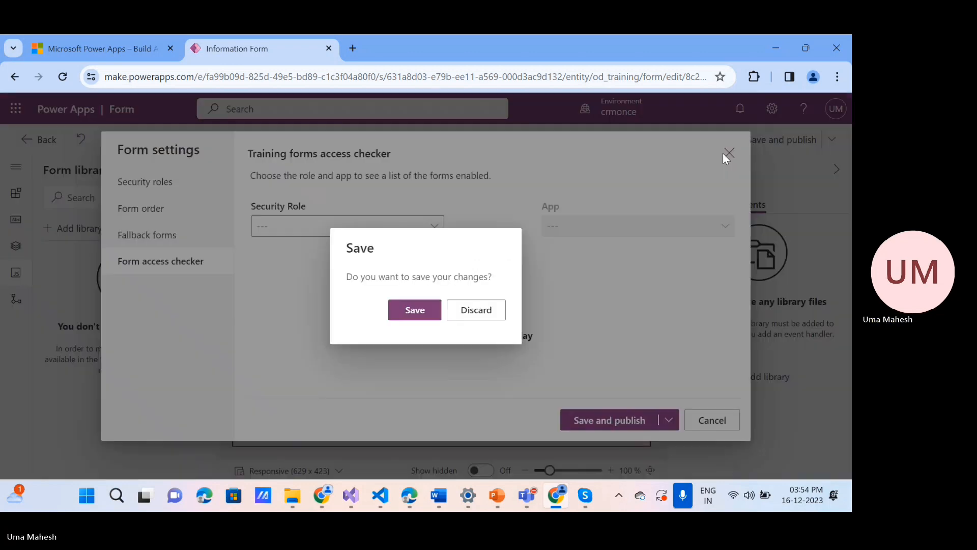
click(487, 309)
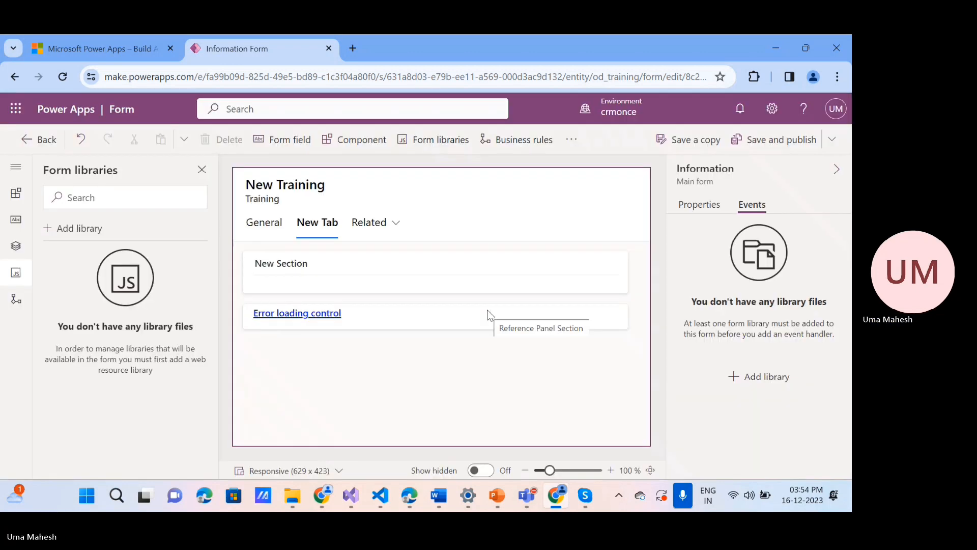